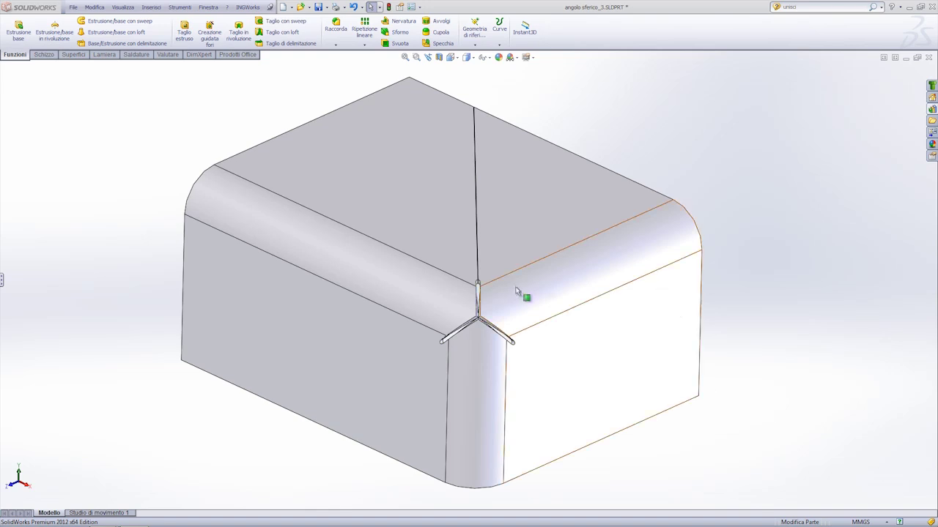
- Inspect the box's corner slot relief from a few angles, fit it, and show the Lamiera commands
scroll(452, 291, "up", 3)
scroll(452, 292, "down", 1)
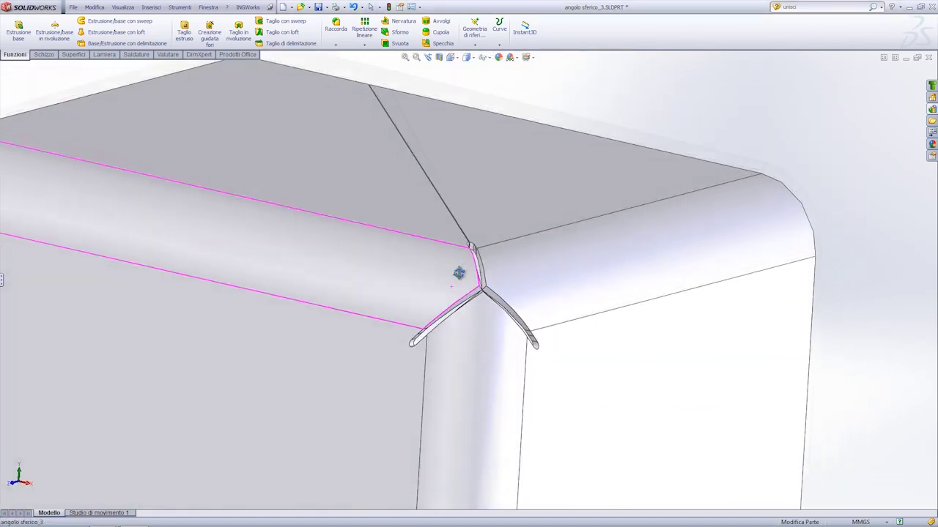
scroll(450, 290, "down", 1)
scroll(447, 286, "down", 1)
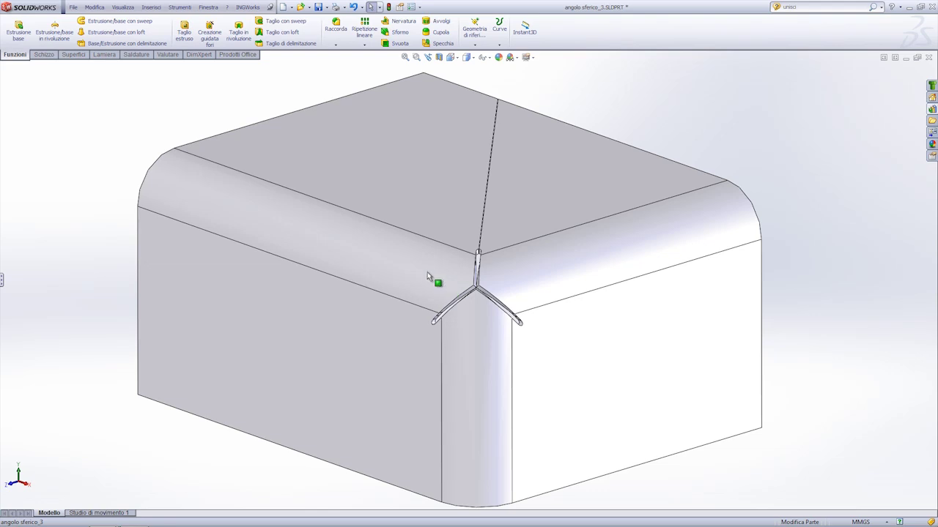
middle_click_drag(427, 271, 435, 277)
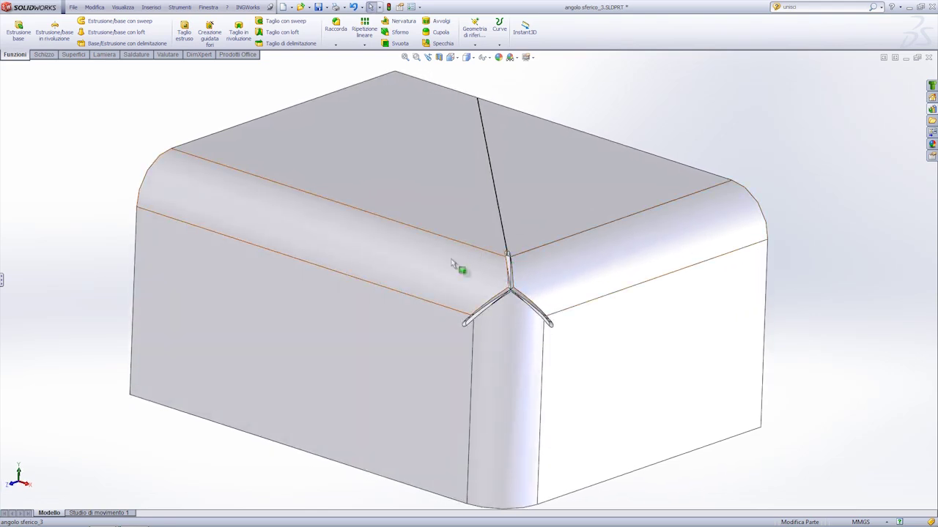
mouse_move(510, 301)
middle_mouse_down()
mouse_move(488, 300)
mouse_move(492, 308)
middle_mouse_up()
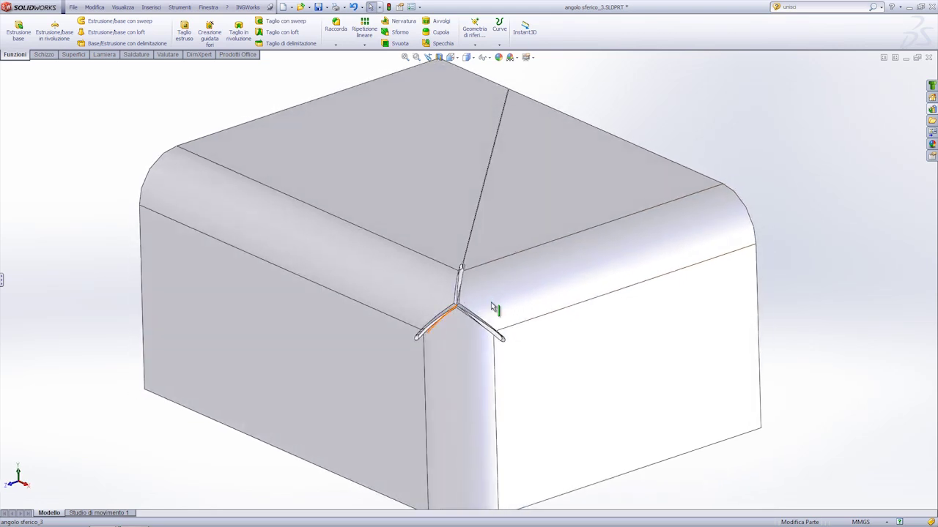
key("f")
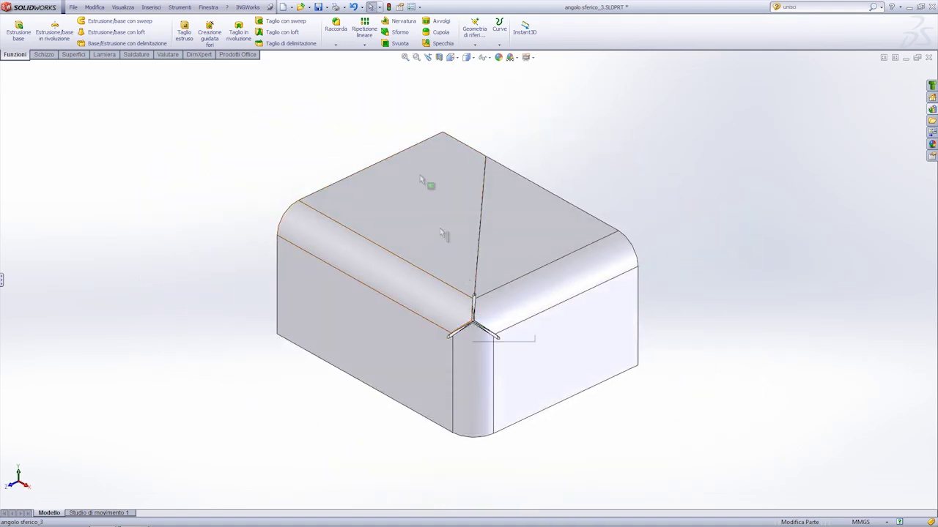
left_click(104, 55)
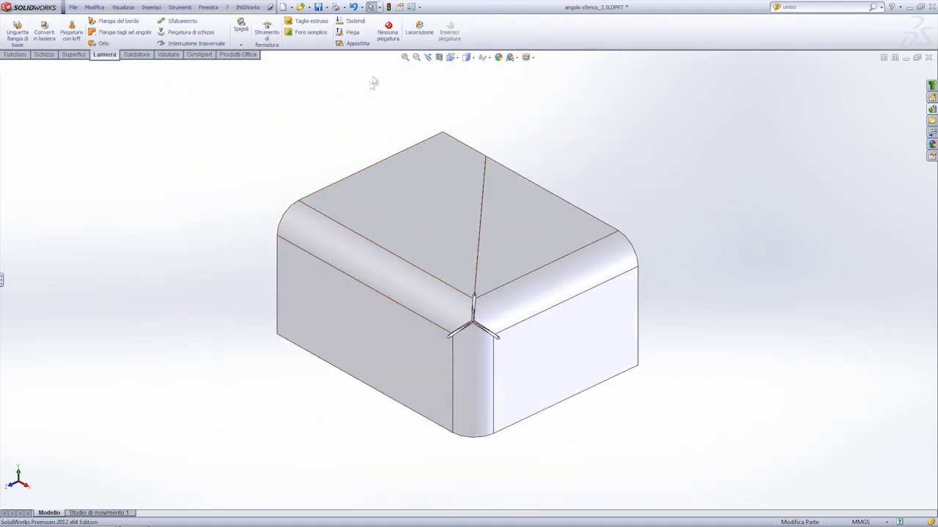
- Flatten the part with Appiattisci to check its V-shaped corner cutout, then fold it back
left_click(354, 44)
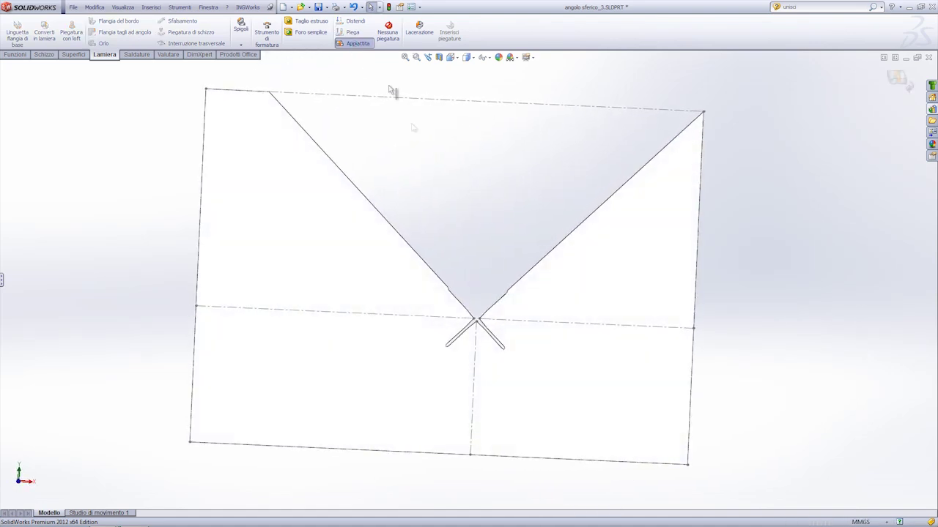
left_click(357, 45)
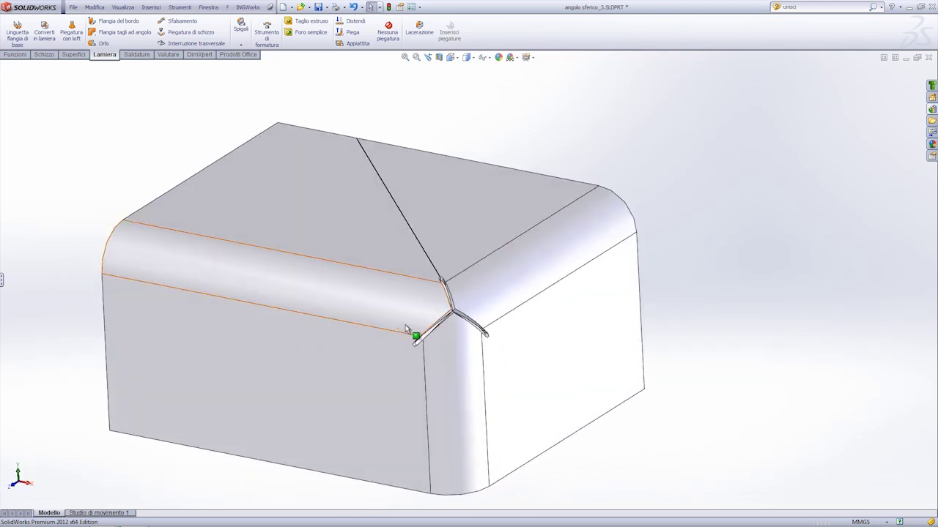
scroll(347, 321, "down", 3)
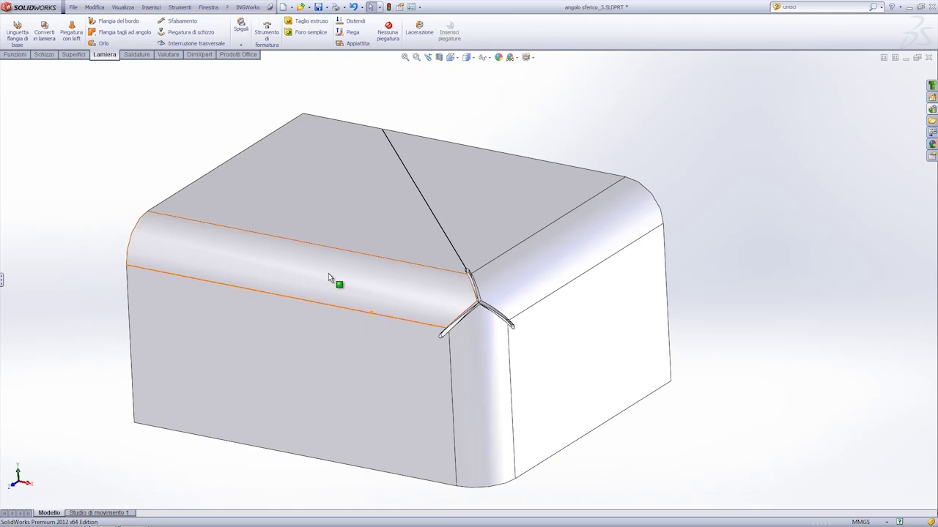
scroll(359, 282, "up", 3)
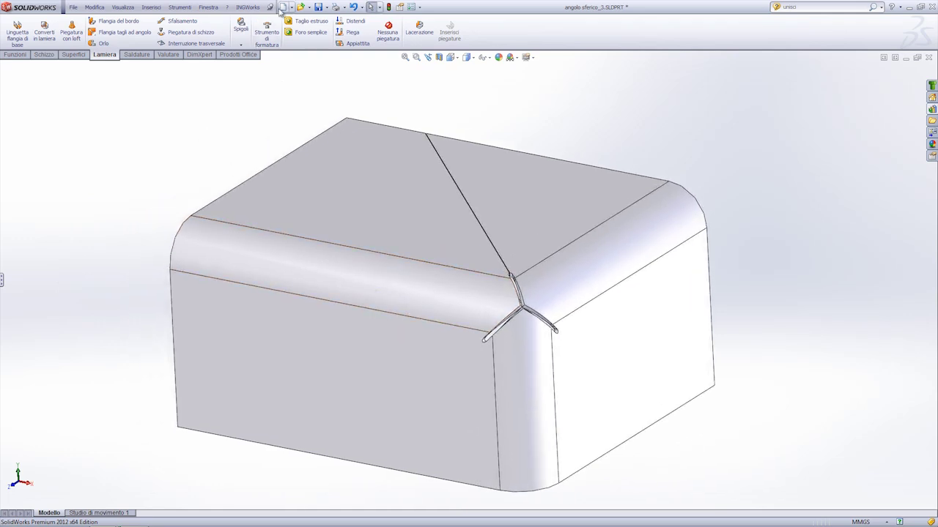
left_click(282, 8)
- In a new part, sketch a corner rectangle from the origin on the Front Plane
double_click(192, 181)
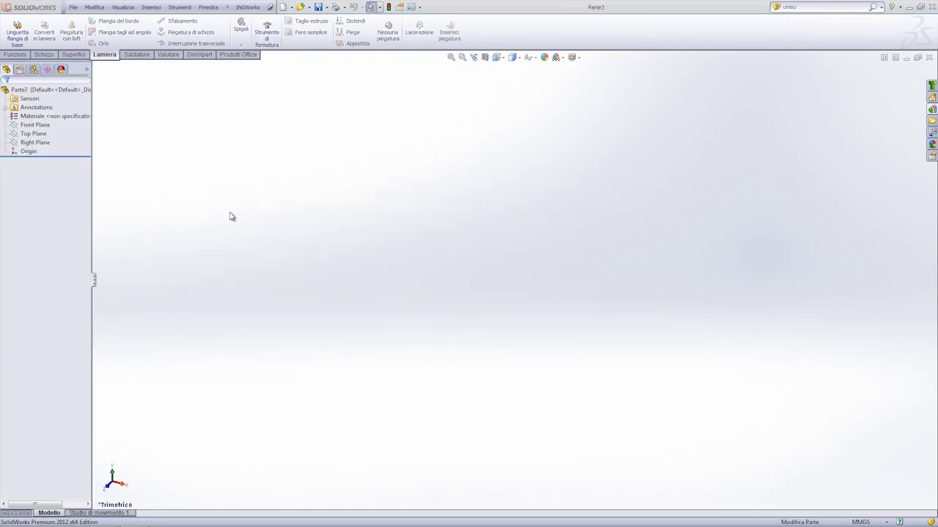
left_click(44, 126)
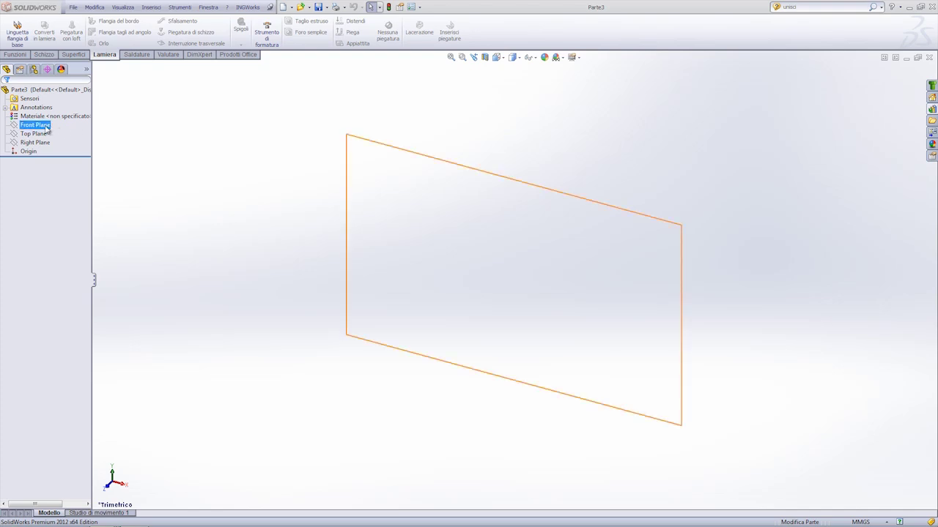
left_click(59, 110)
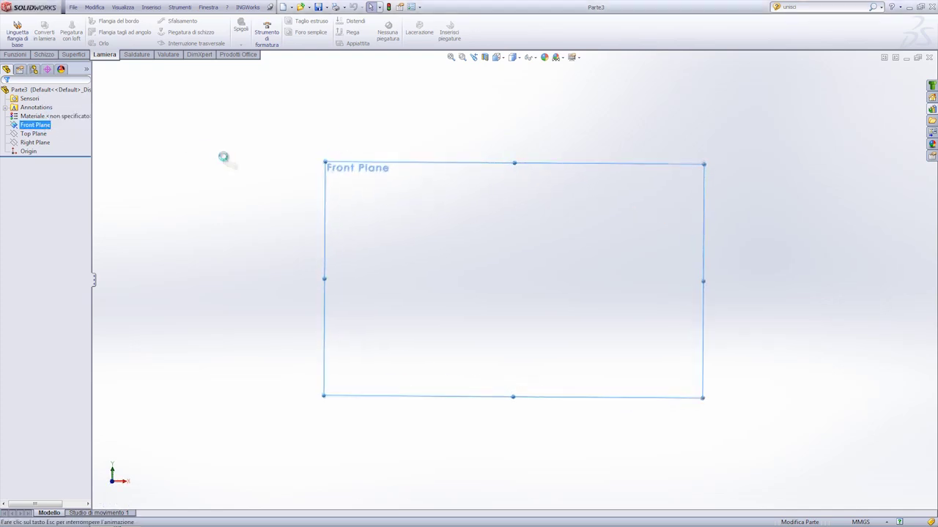
scroll(612, 274, "down", 2)
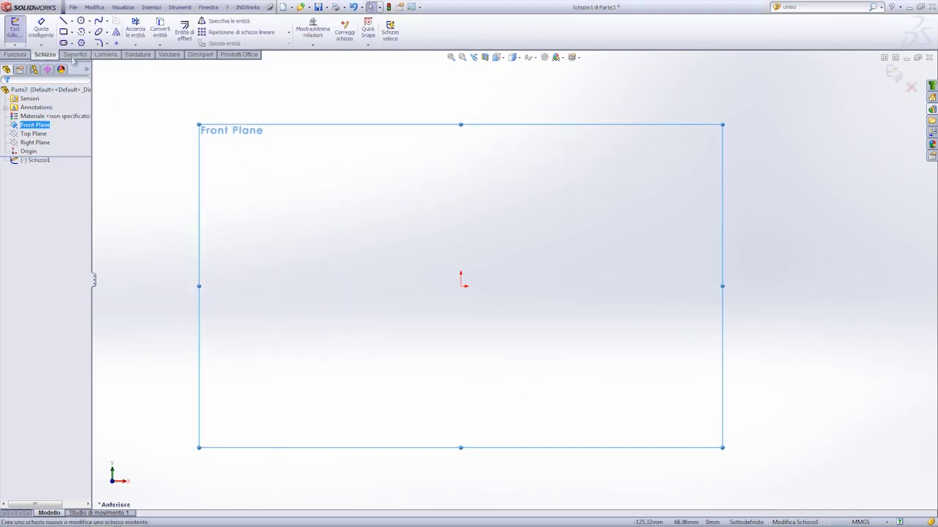
left_click(63, 33)
left_click(461, 285)
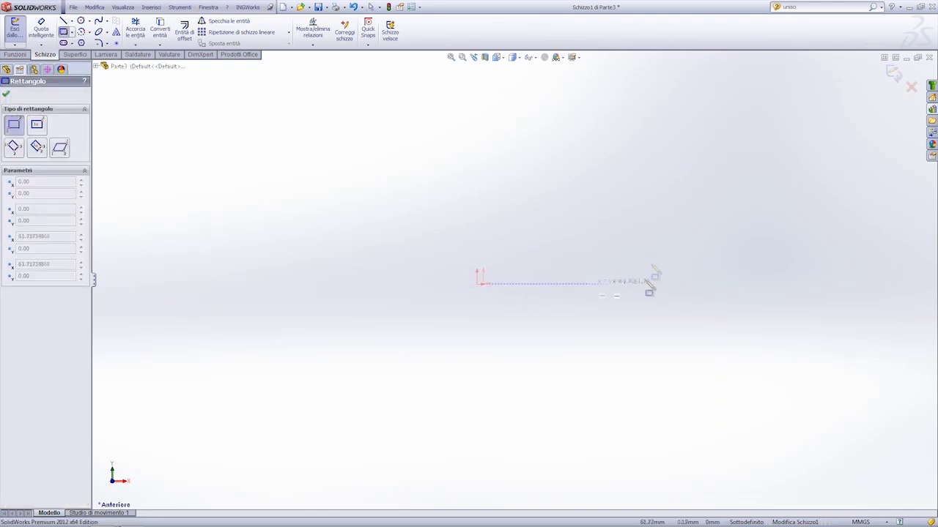
left_click(731, 117)
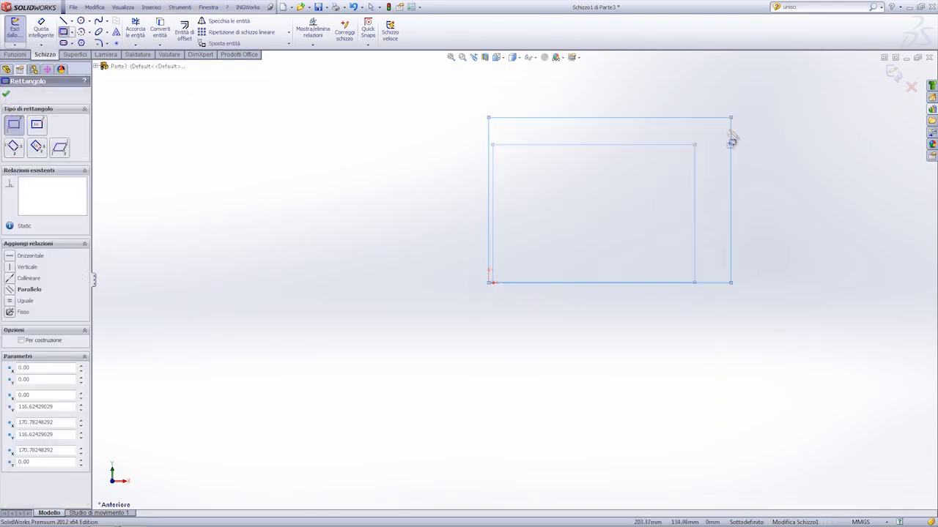
- Dimension the rectangle 100 tall and 150 wide
left_click(41, 30)
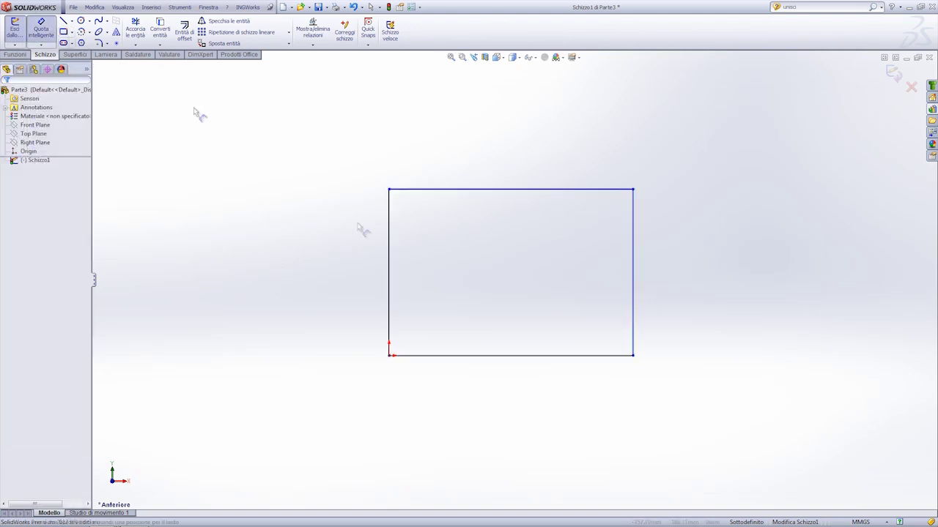
left_click(389, 255)
left_click(316, 266)
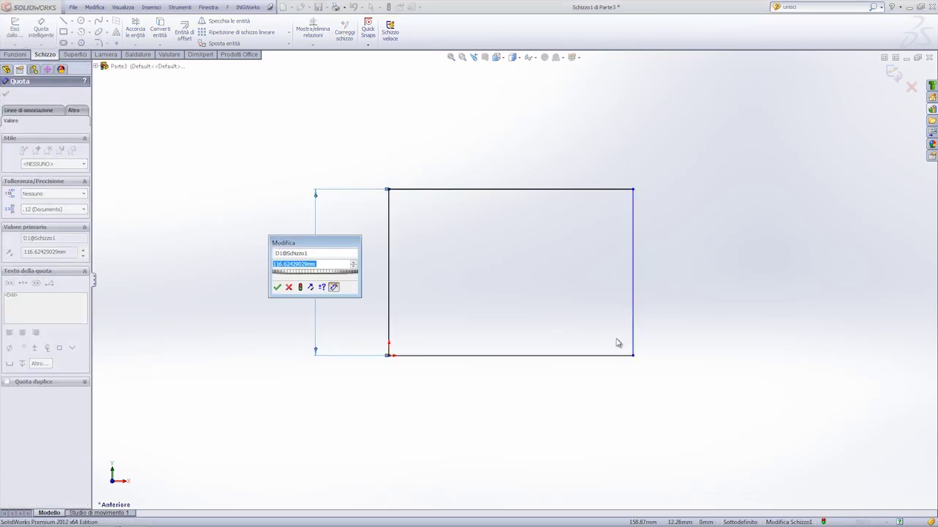
type("100")
key("Return")
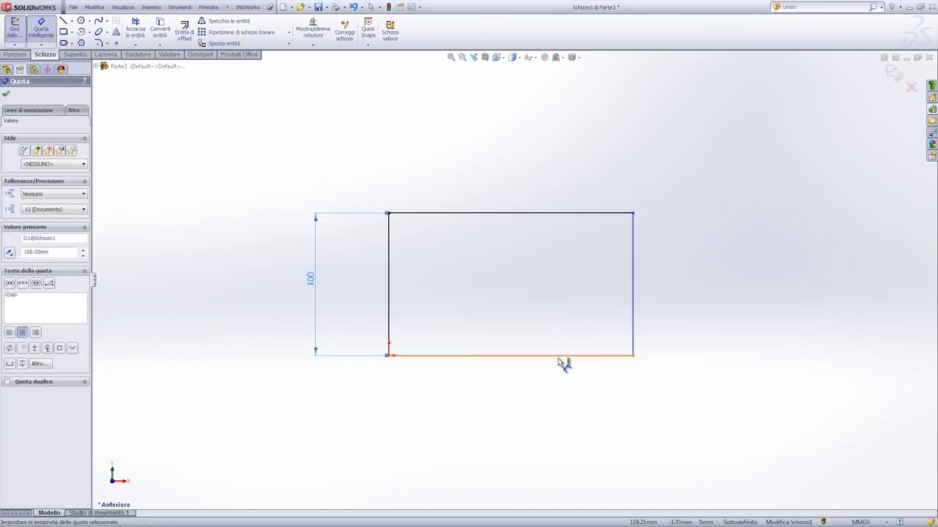
left_click(562, 357)
left_click(551, 414)
type("50")
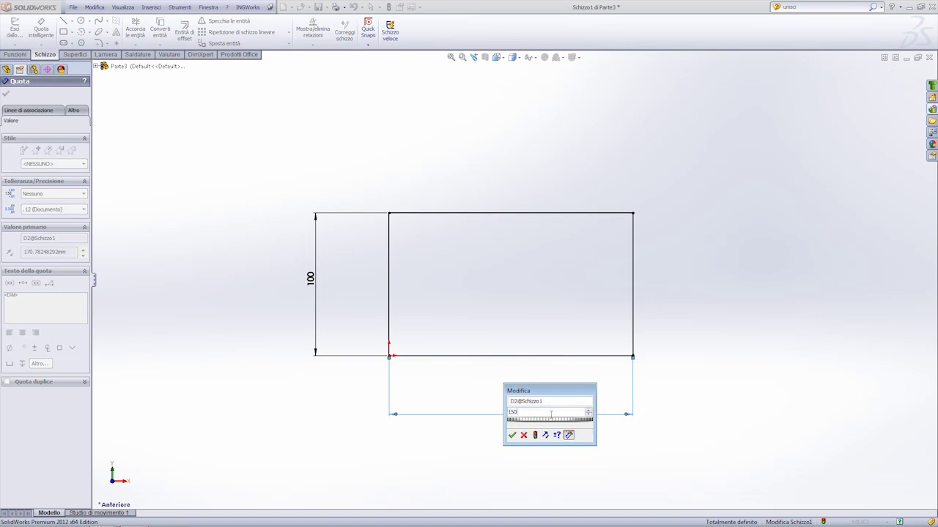
key("Return")
left_click(22, 55)
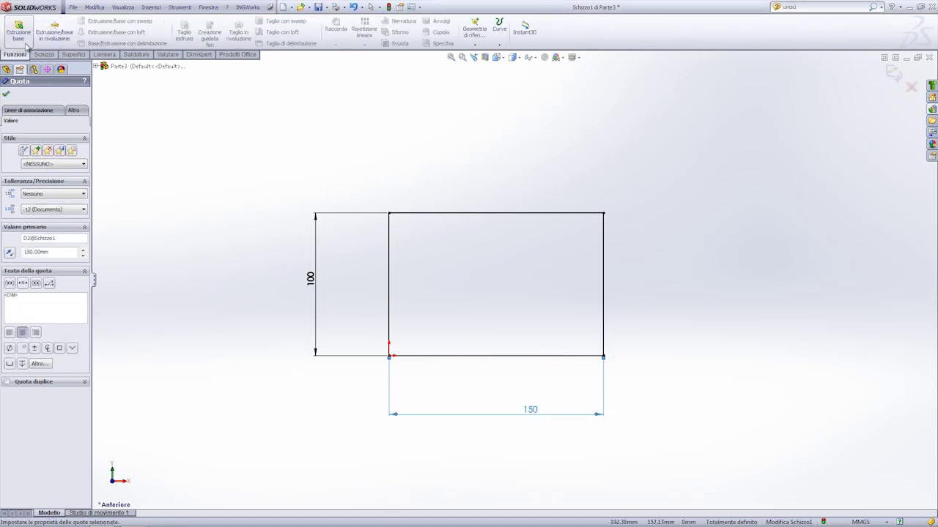
- Extrude the 100 × 150 rectangle into a solid box as Estrusione1
left_click(18, 31)
left_click(555, 275)
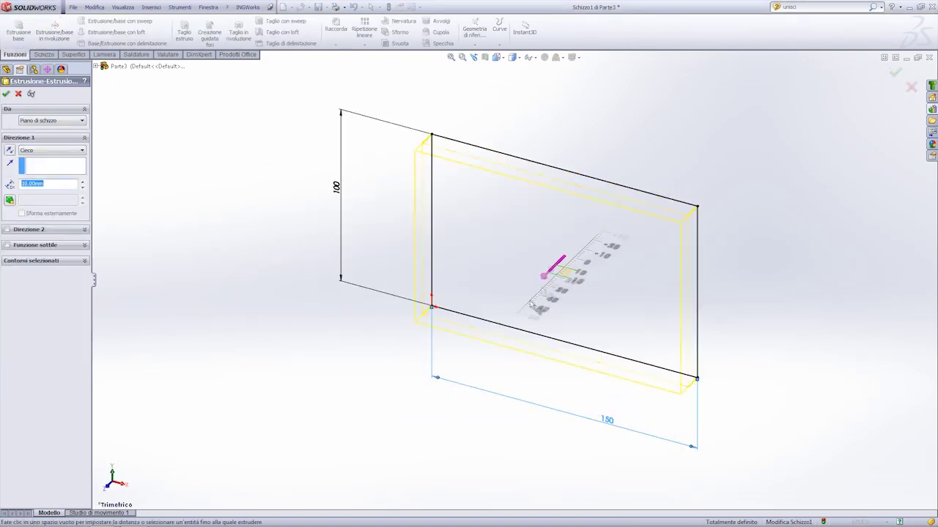
left_click(509, 350)
key("Return")
mouse_move(506, 349)
middle_mouse_down()
mouse_move(422, 140)
mouse_move(488, 191)
mouse_move(540, 266)
mouse_move(509, 203)
mouse_move(503, 274)
mouse_move(515, 293)
middle_mouse_up()
scroll(533, 328, "down", 3)
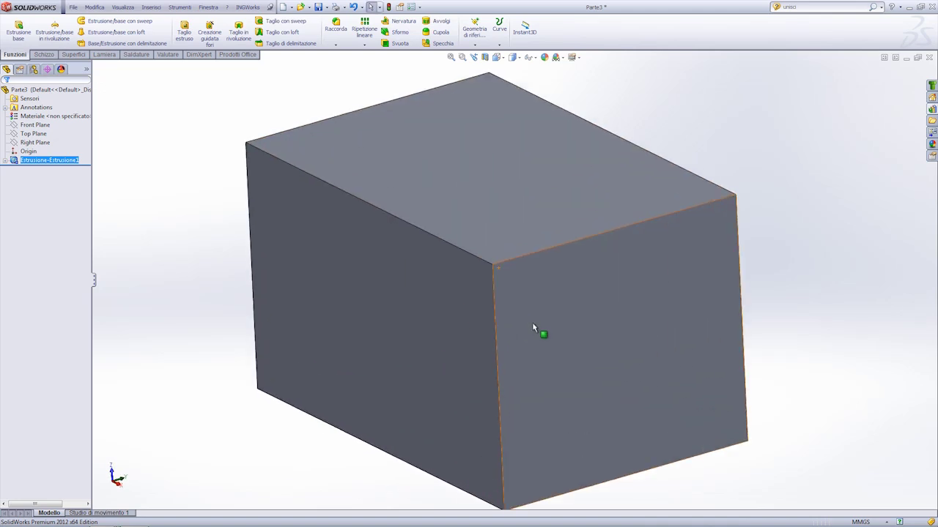
left_click(495, 308)
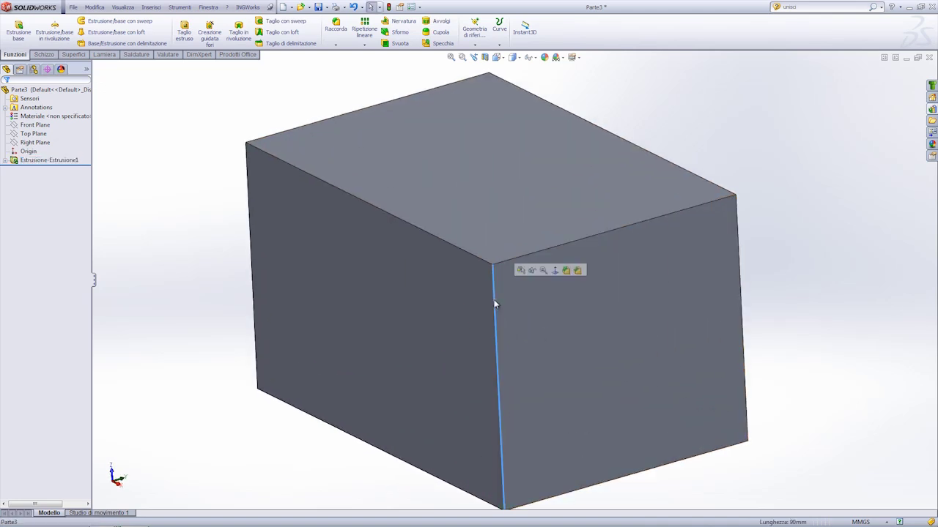
- Fillet the three edges meeting at one top corner of the box
left_click(566, 271)
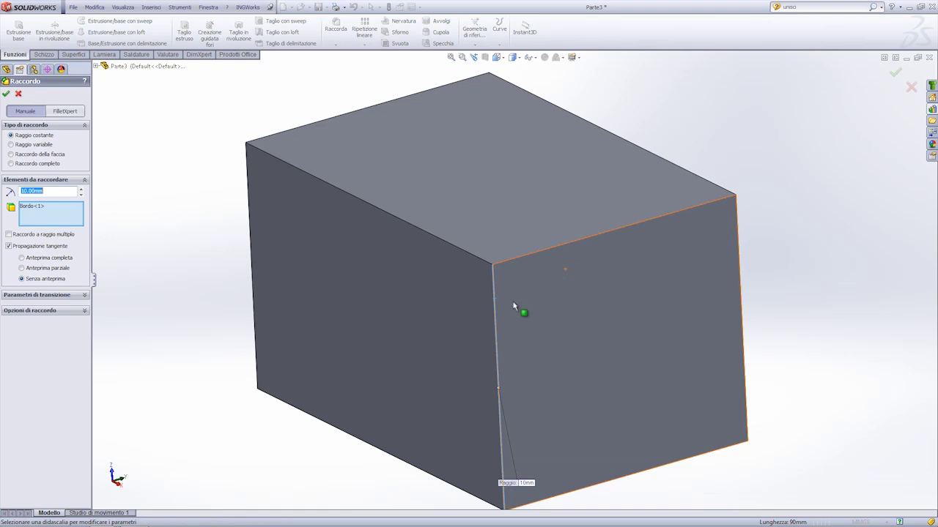
left_click(475, 260)
left_click(514, 258)
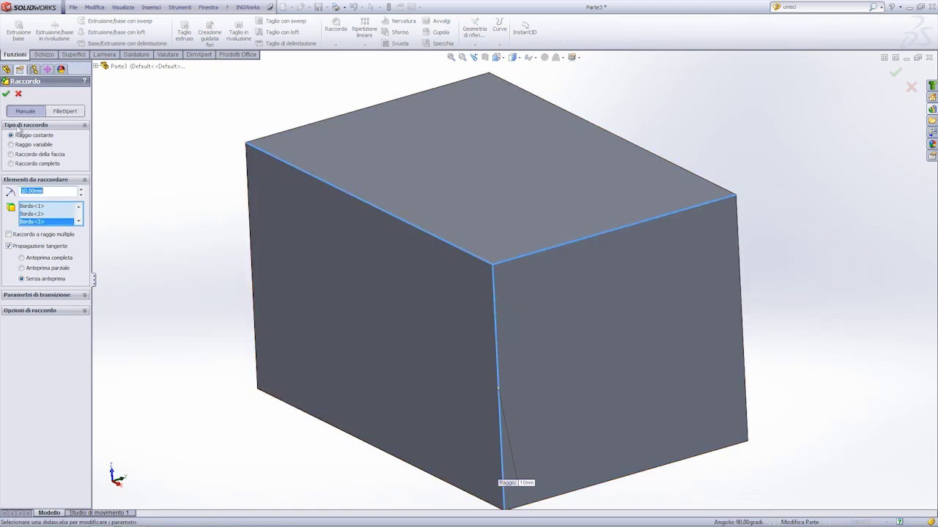
left_click(26, 269)
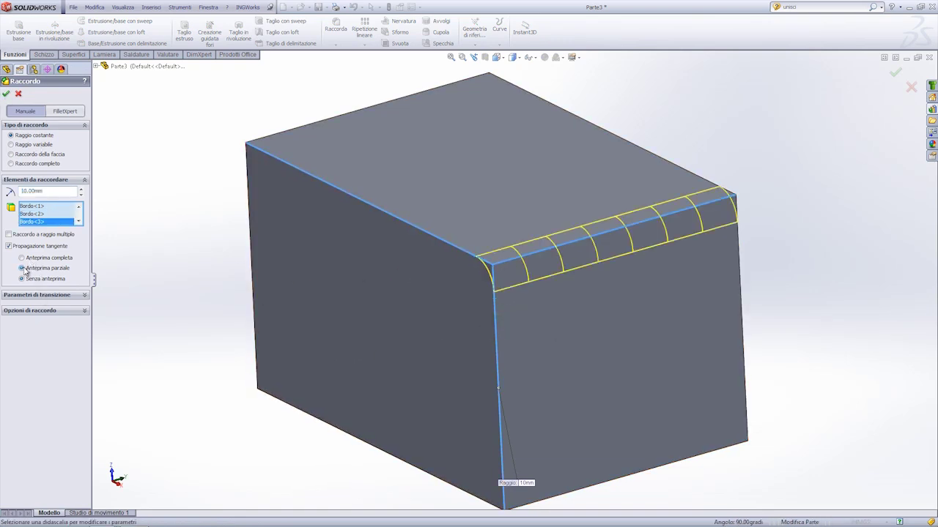
left_click(24, 259)
left_click(6, 95)
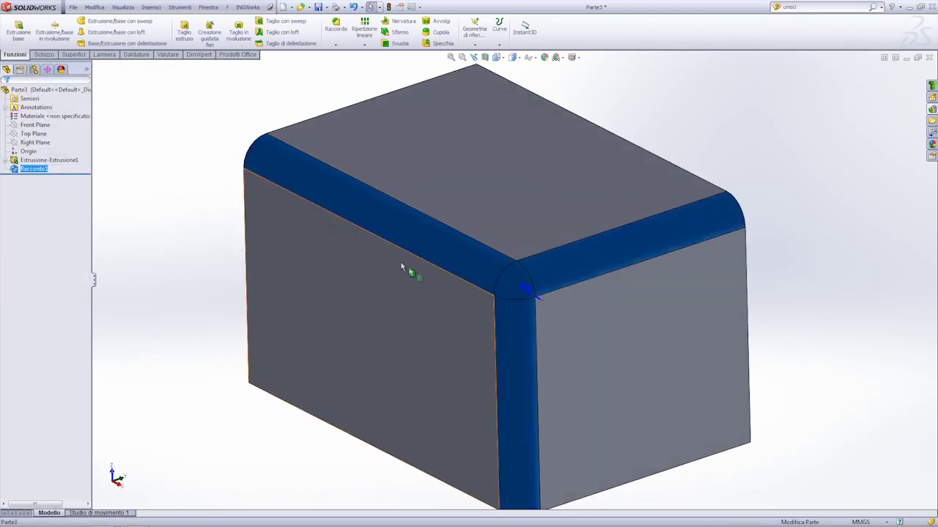
- Change the Raccordo1 fillet radius from 10 mm to 15 mm and rebuild
double_click(526, 290)
type("15")
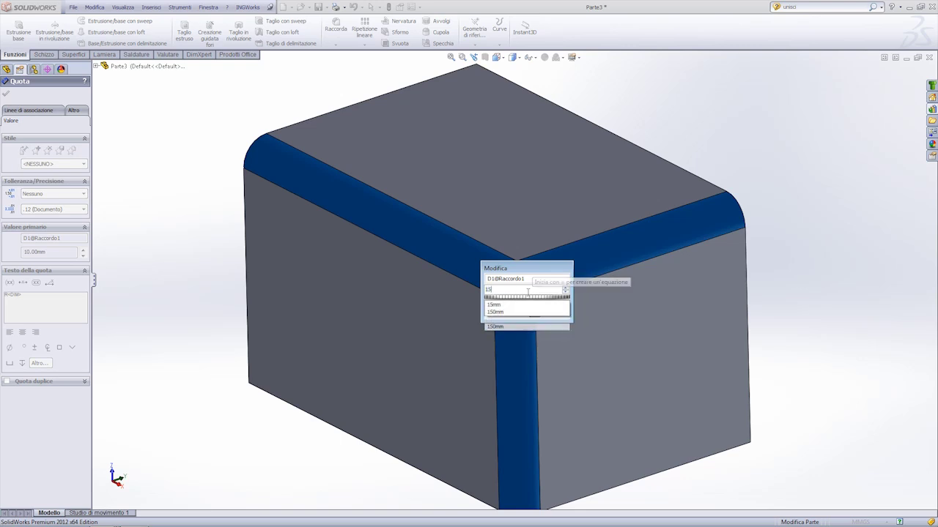
key("Escape")
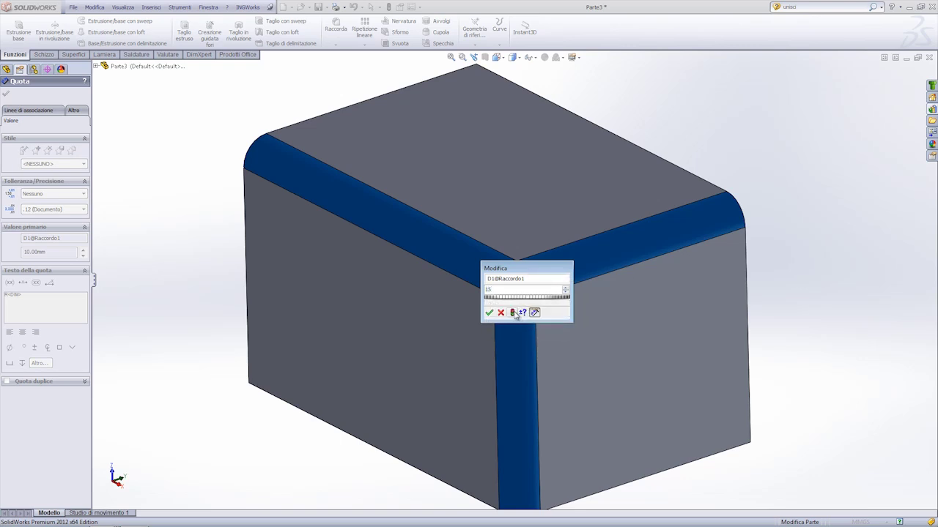
left_click(514, 314)
left_click(489, 312)
left_click(205, 240)
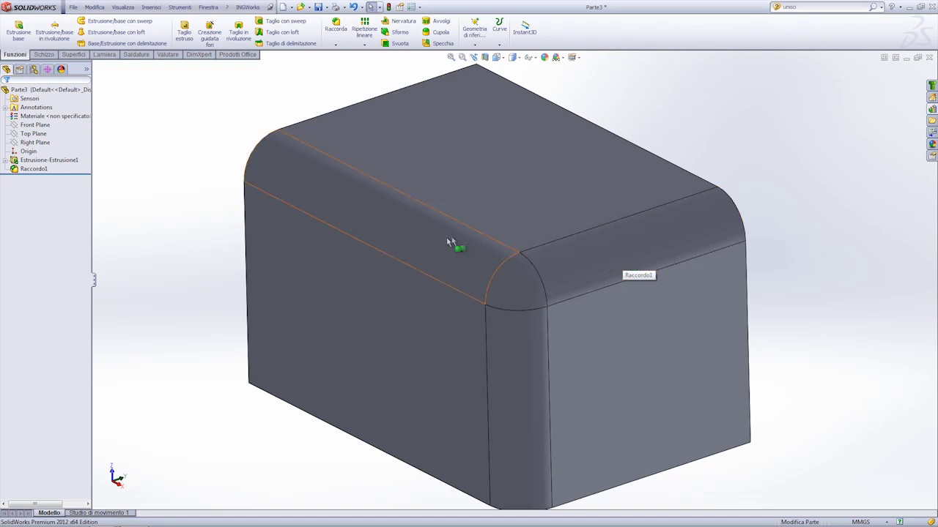
middle_click_drag(449, 244, 381, 246)
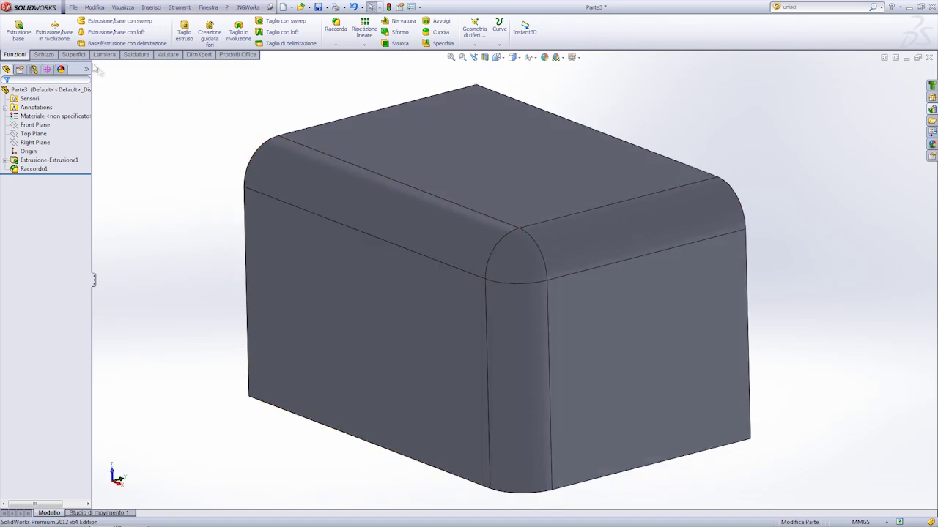
left_click(80, 56)
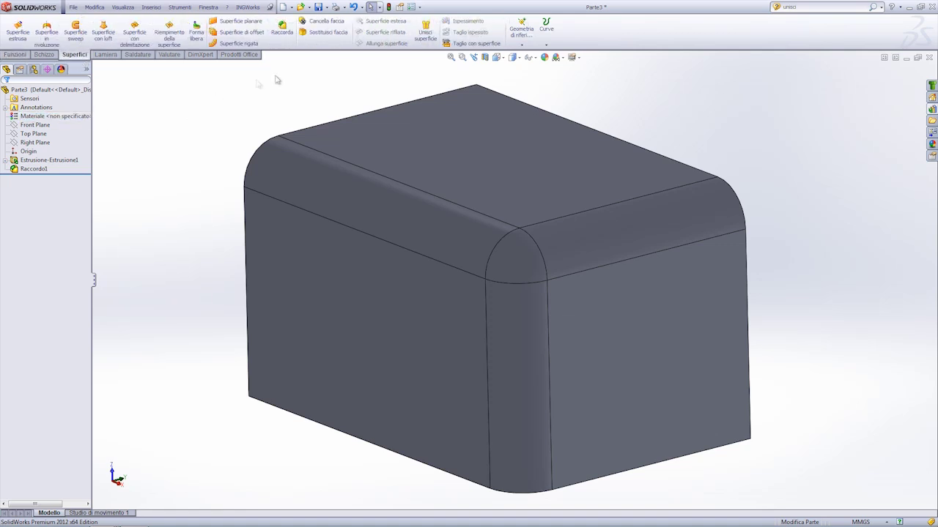
- Delete the spherical corner blend face using Cancella faccia with Cancella e Patch
left_click(328, 22)
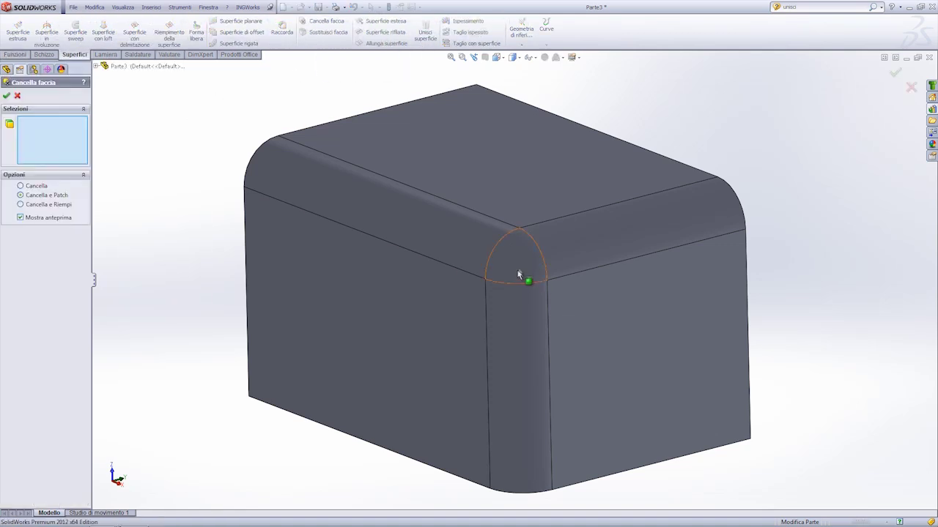
scroll(520, 272, "down", 2)
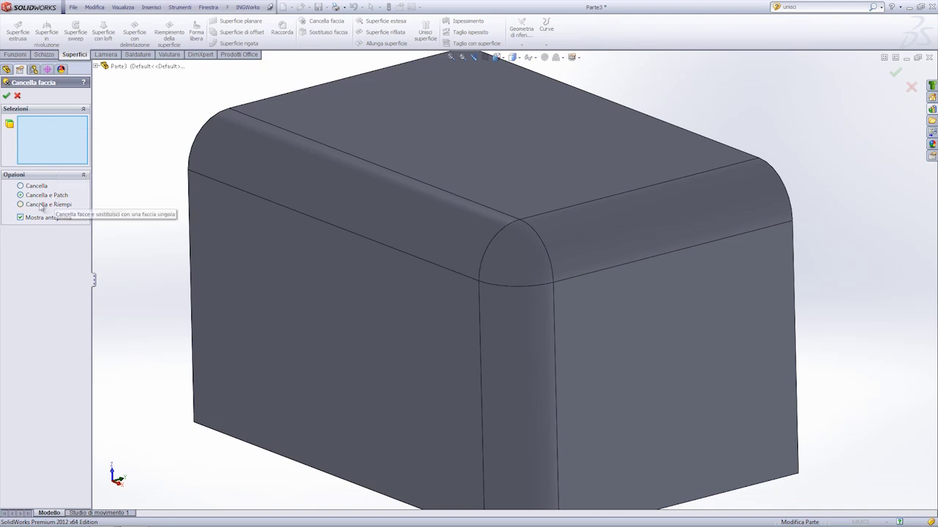
left_click(521, 255)
middle_click_drag(478, 242, 125, 111)
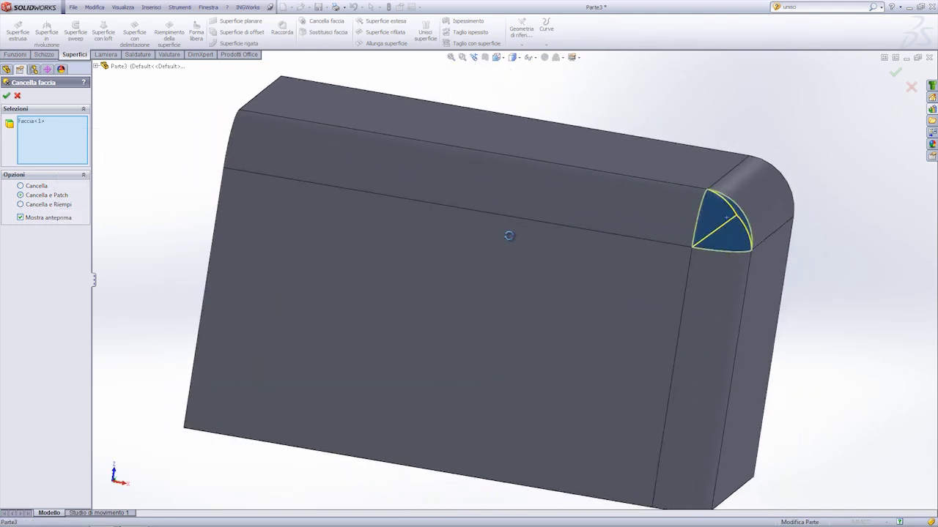
left_click(7, 96)
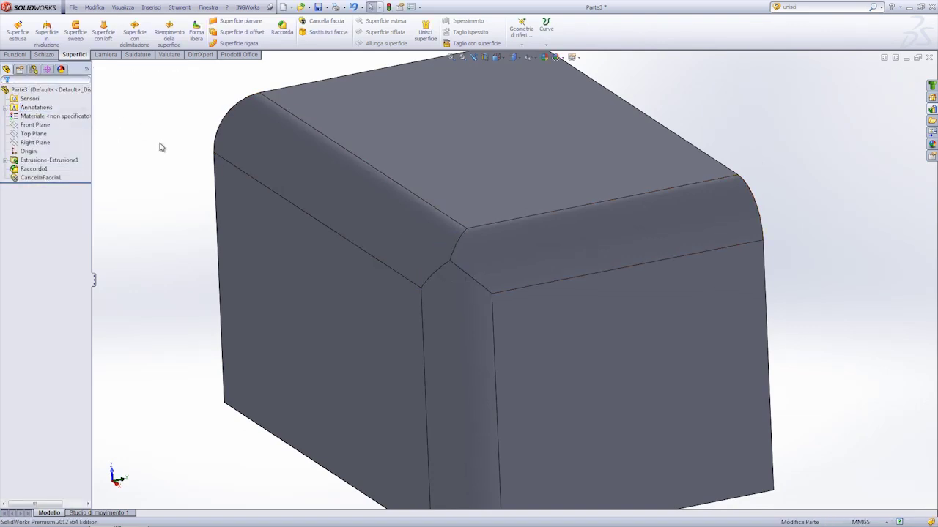
- Shell the block with Svuota at 1.00 mm, removing the three selected faces
mouse_move(272, 205)
middle_mouse_down()
mouse_move(220, 155)
mouse_move(254, 157)
mouse_move(255, 174)
mouse_move(237, 201)
mouse_move(241, 195)
middle_mouse_up()
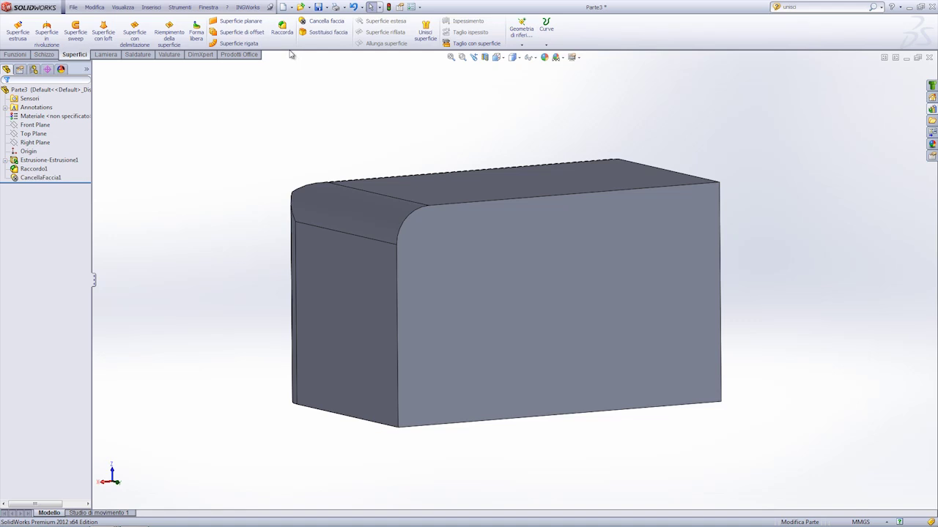
left_click(15, 55)
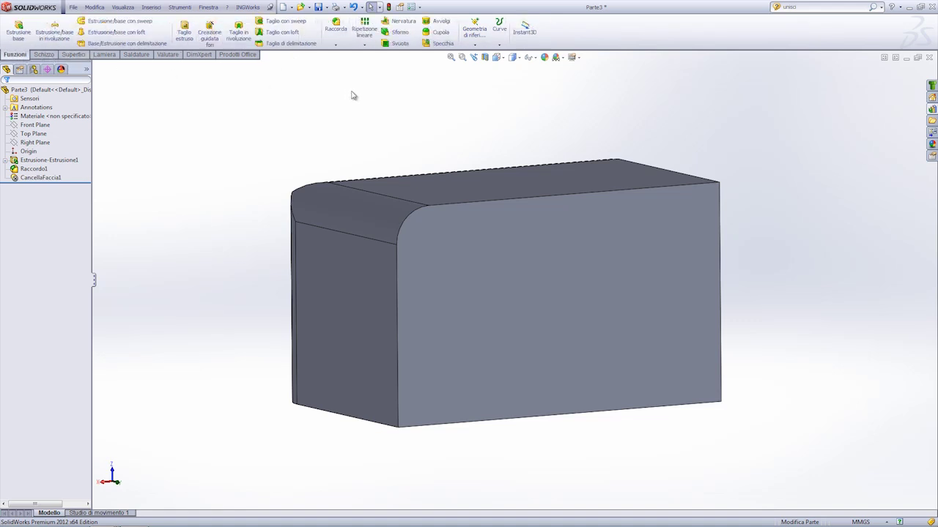
left_click(396, 46)
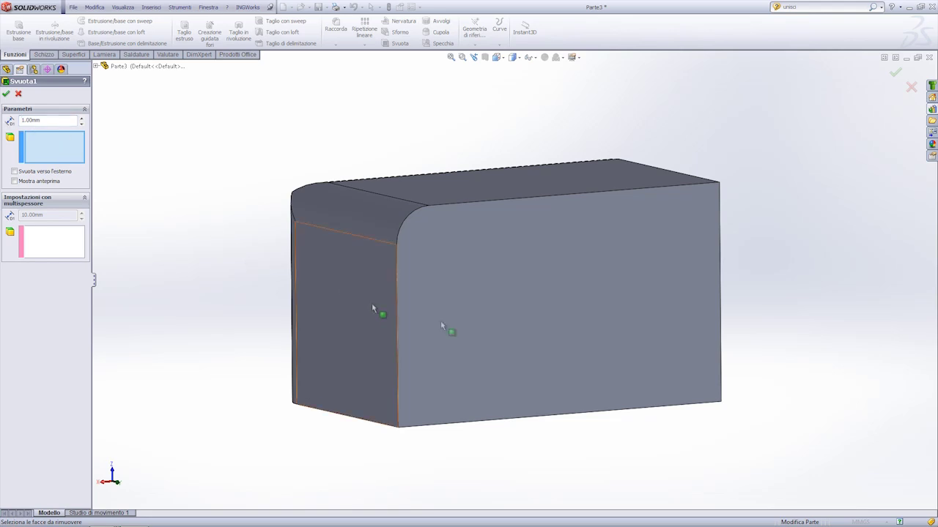
left_click(492, 349)
middle_click_drag(491, 349, 444, 286)
left_click(466, 331)
mouse_move(518, 361)
middle_mouse_down()
mouse_move(586, 340)
mouse_move(288, 235)
mouse_move(464, 166)
mouse_move(487, 236)
mouse_move(586, 291)
mouse_move(540, 245)
mouse_move(542, 285)
middle_mouse_up()
left_click(586, 339)
left_click(6, 94)
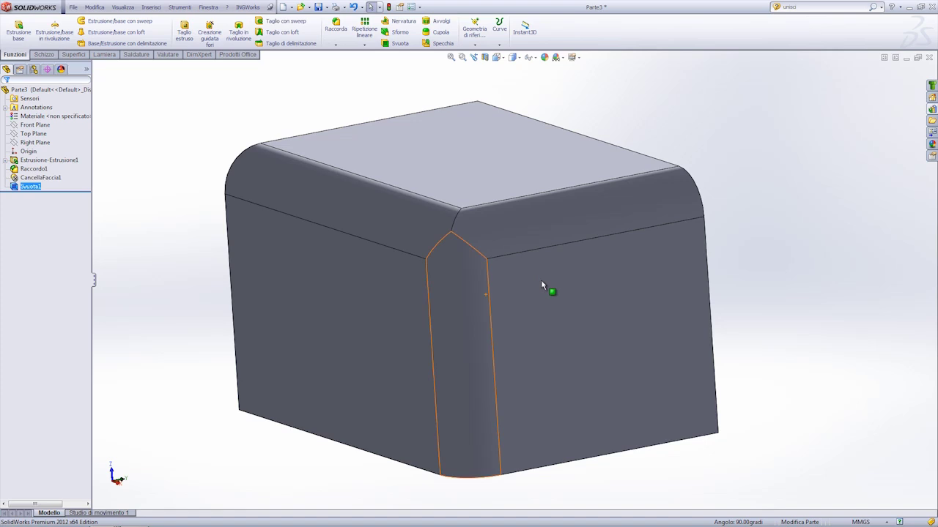
mouse_move(657, 276)
middle_mouse_down()
mouse_move(544, 256)
mouse_move(520, 274)
mouse_move(541, 291)
middle_mouse_up()
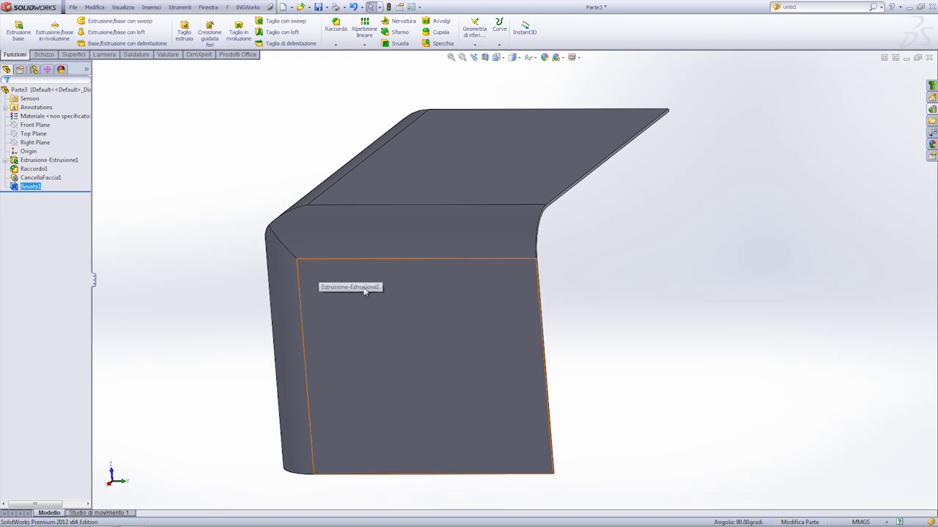
- Start a new sketch on the shelled part's flat front face
middle_click_drag(408, 266, 440, 268)
scroll(521, 277, "up", 2)
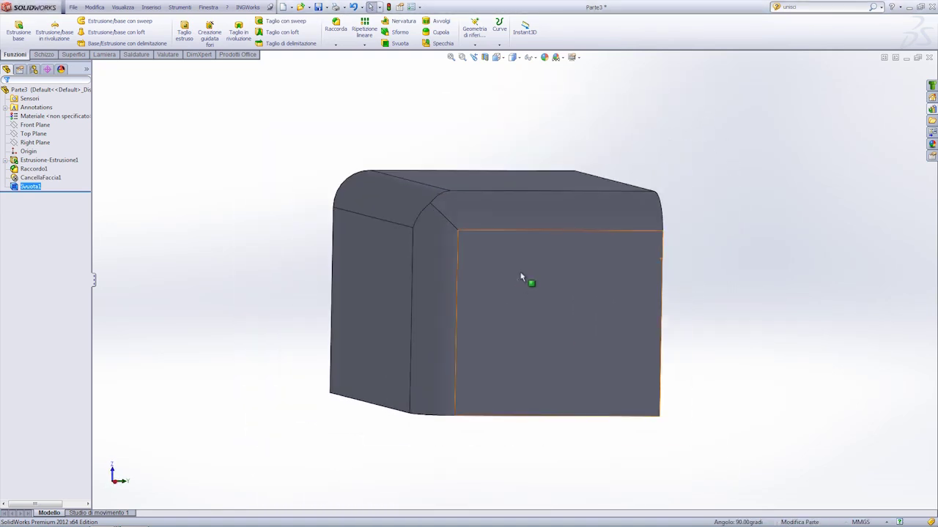
middle_click_drag(521, 277, 491, 289)
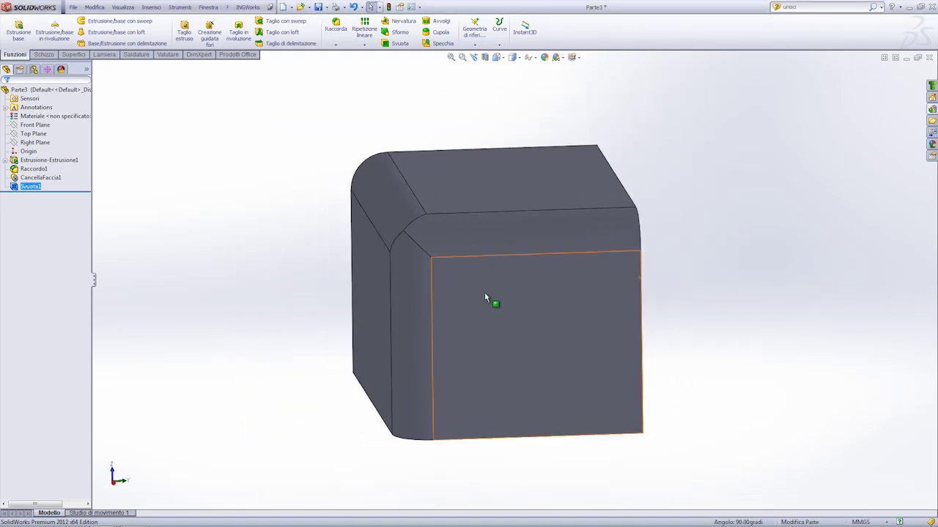
left_click(503, 292)
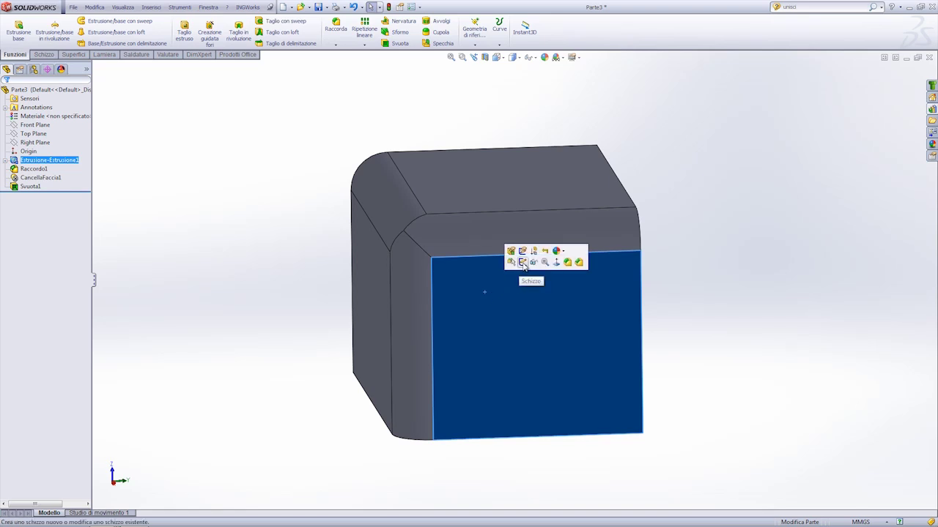
left_click(522, 263)
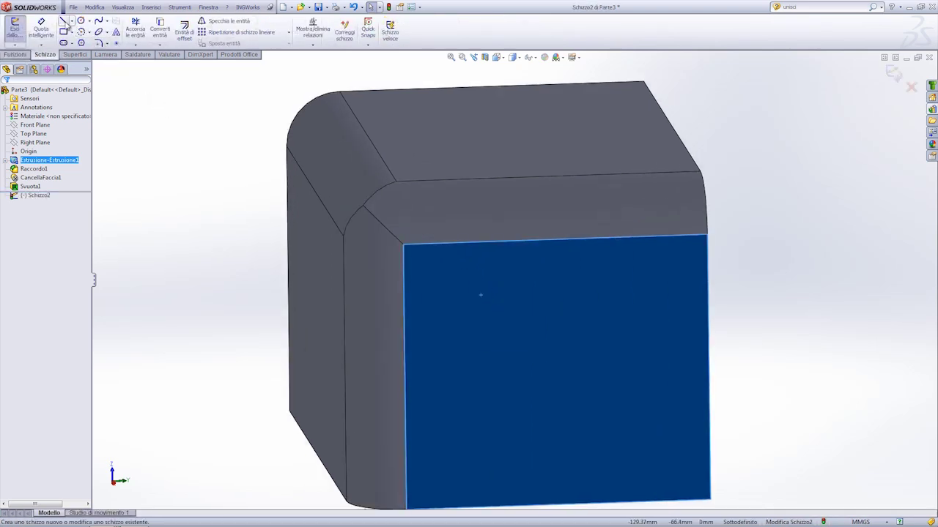
- Draw a diagonal line from the front face's top corner down to its bottom edge
left_click(64, 22)
left_click(404, 246)
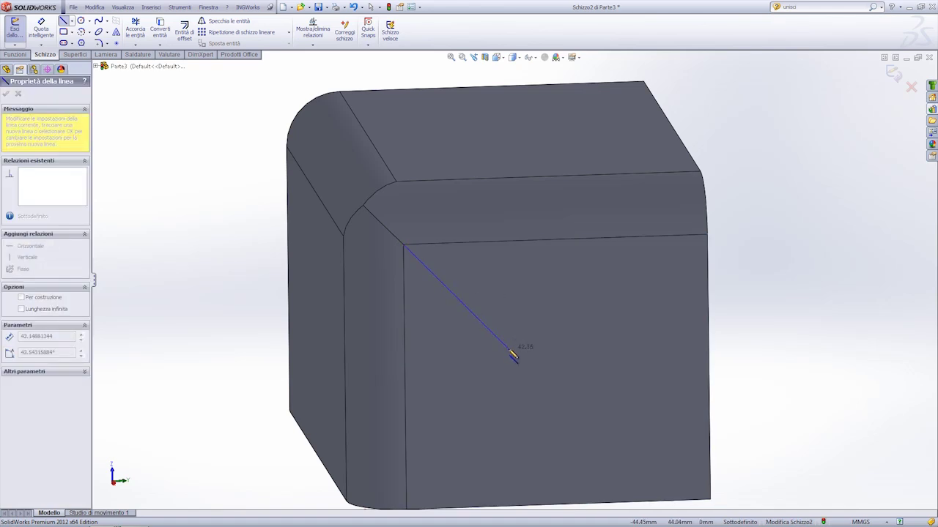
left_click(614, 504)
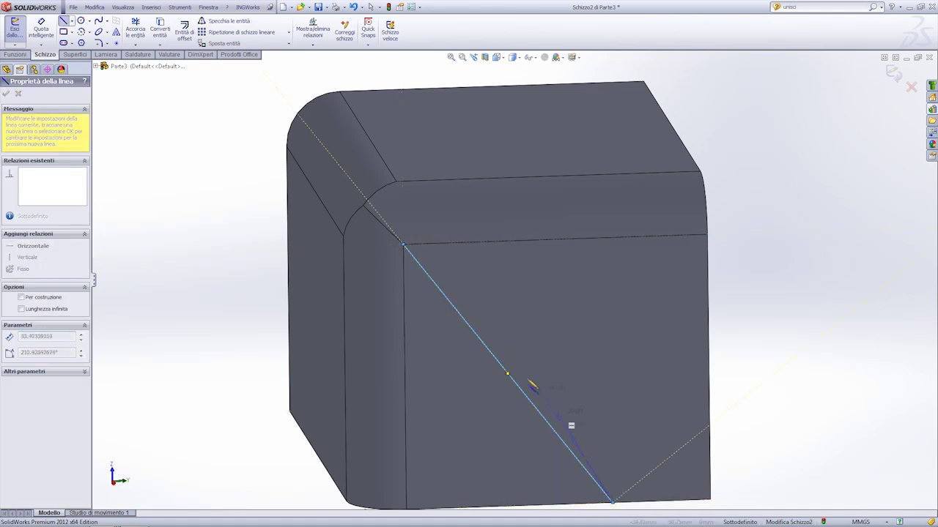
key("Escape")
key("Escape")
- Make the line collinear with the adjacent fillet edge and exit the sketch
left_click(414, 267)
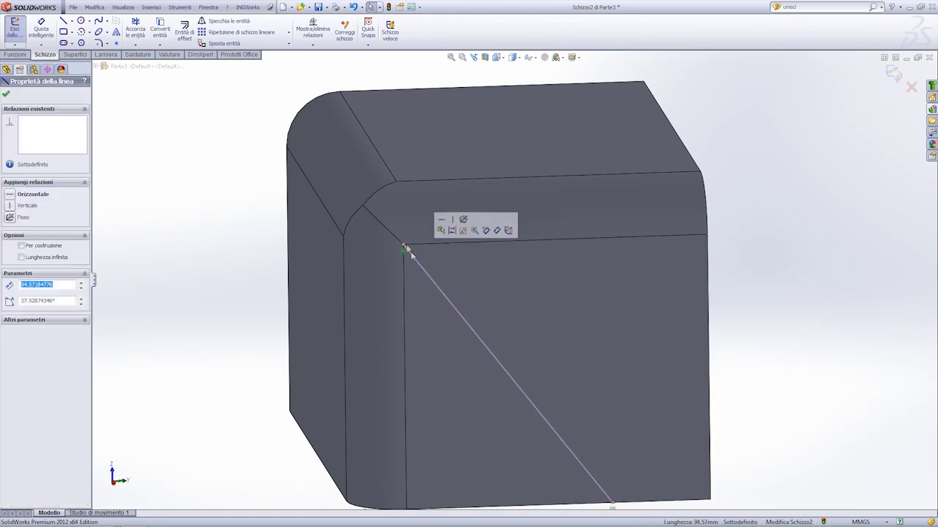
left_click(386, 227, "ctrl")
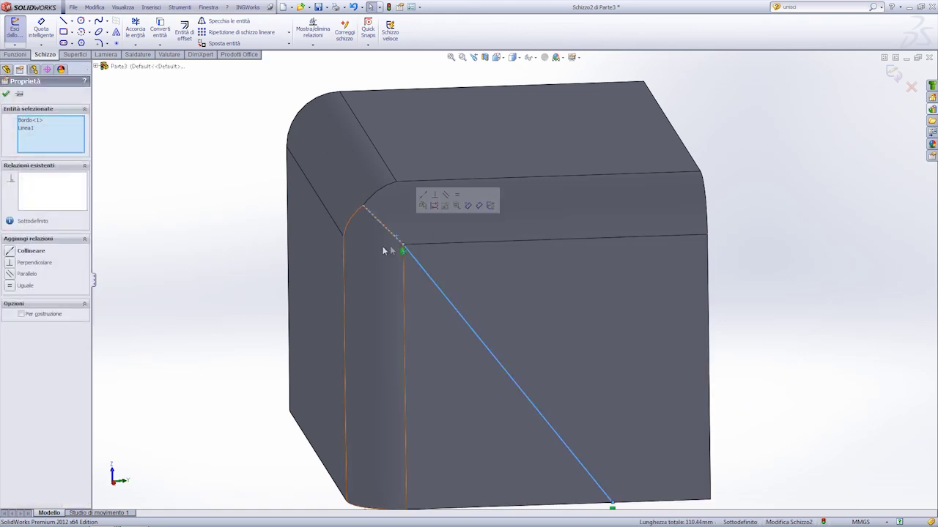
left_click(11, 251)
key("Escape")
scroll(315, 249, "up", 3)
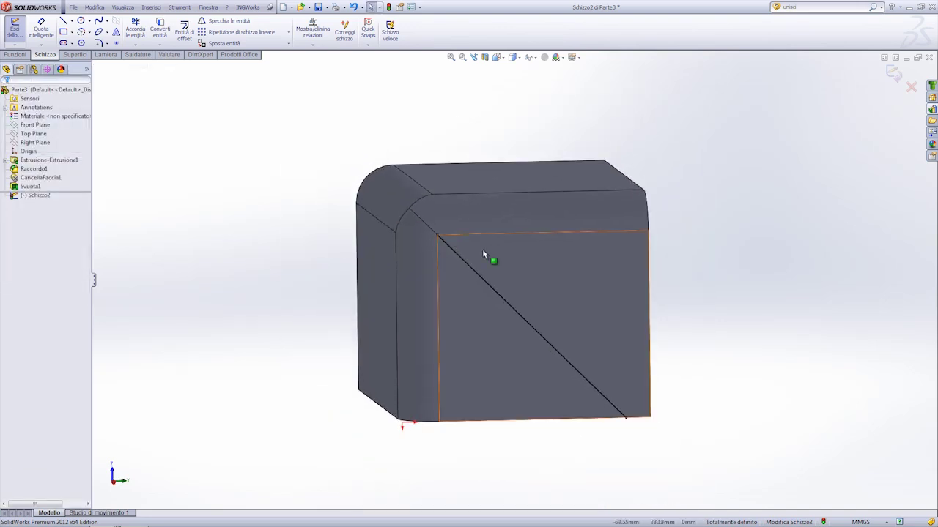
scroll(496, 278, "down", 3)
middle_click_drag(496, 278, 449, 248)
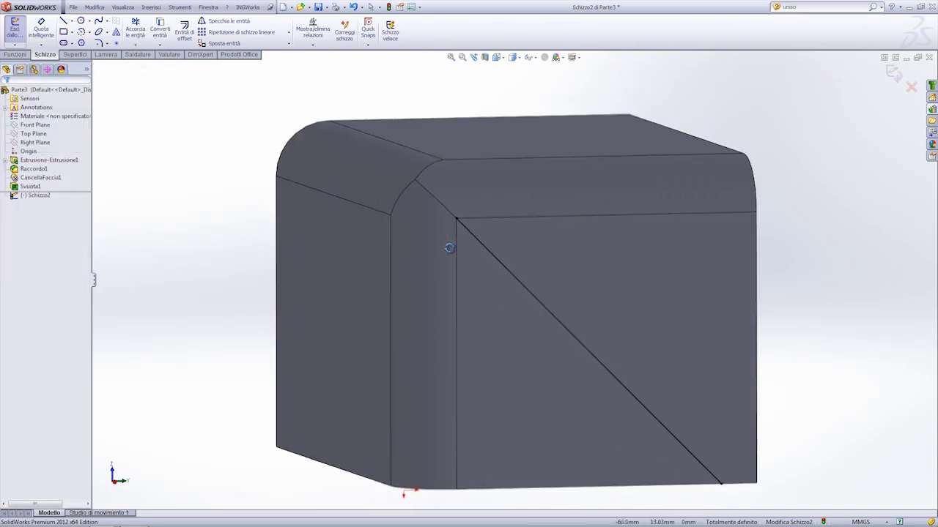
left_click(893, 72)
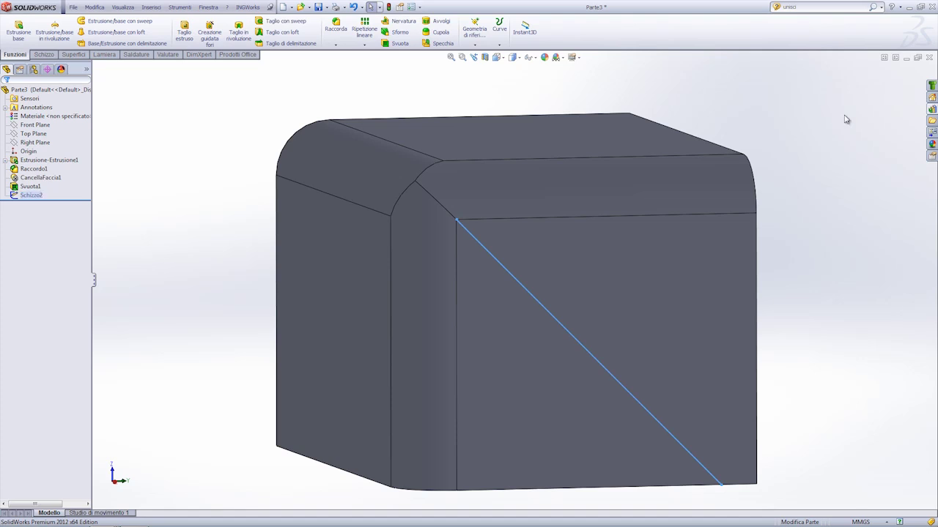
- Split the two corner faces along the Schizzo2 diagonal line, creating Linea di divisione1
left_click(846, 119)
key("f")
left_click(496, 264)
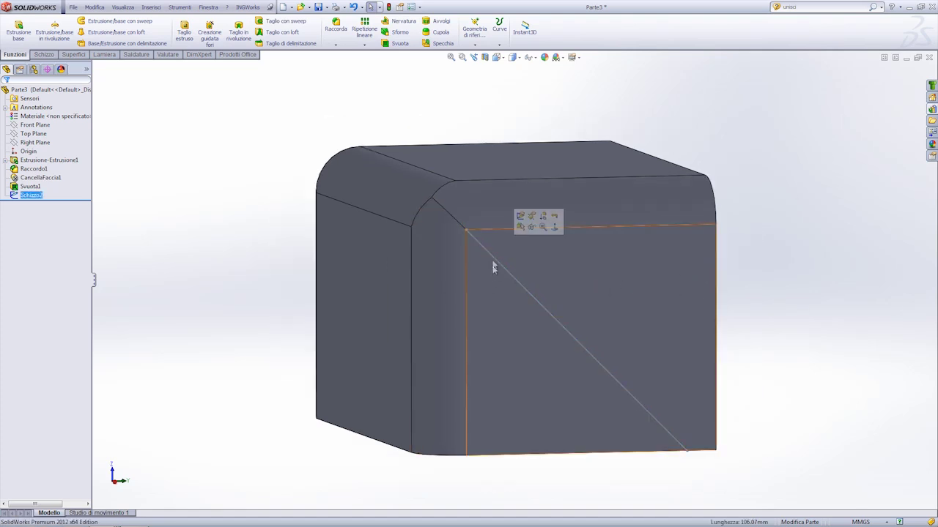
left_click(499, 29)
left_click(516, 60)
left_click(551, 241)
mouse_move(549, 266)
middle_mouse_down()
mouse_move(352, 253)
mouse_move(454, 253)
middle_mouse_up()
left_click(349, 256)
left_click(7, 95)
mouse_move(268, 147)
middle_mouse_down()
mouse_move(301, 130)
mouse_move(290, 168)
mouse_move(274, 138)
mouse_move(286, 129)
middle_mouse_up()
left_click(112, 57)
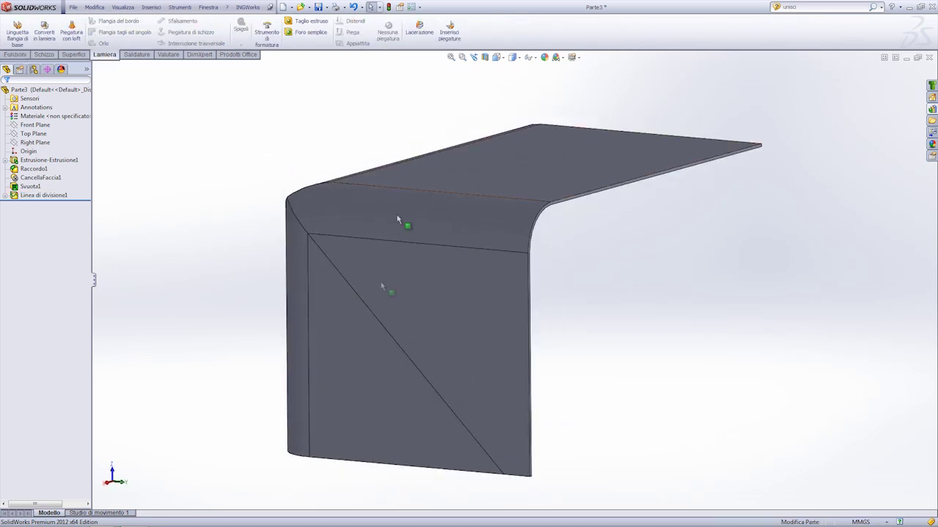
left_click(419, 29)
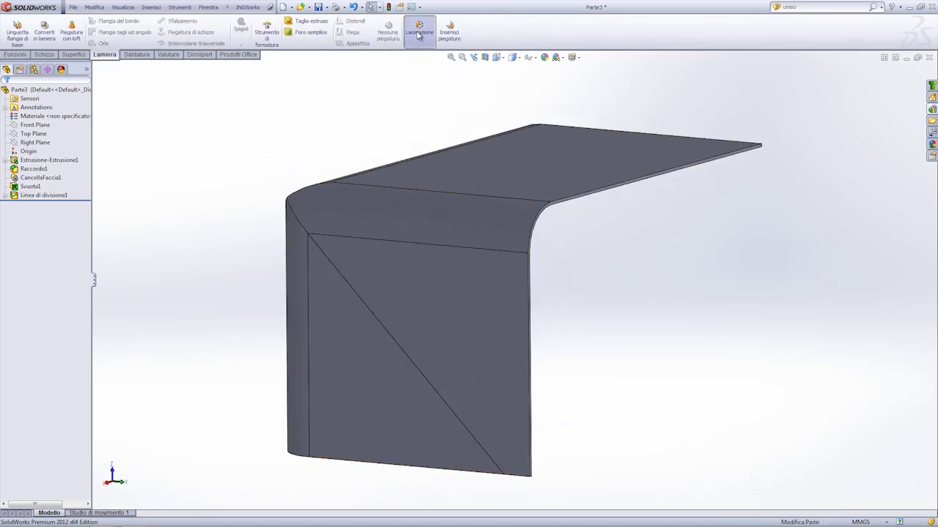
- Rip the part along the diagonal corner edge, creating Lacerazione1
left_click(327, 258)
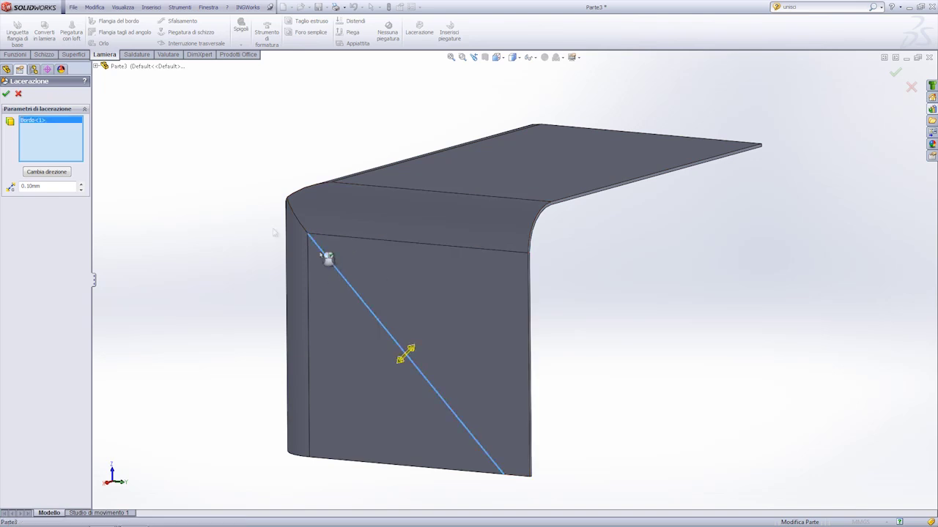
left_click(5, 94)
middle_click_drag(164, 184, 366, 213)
scroll(366, 213, "down", 3)
scroll(396, 219, "down", 2)
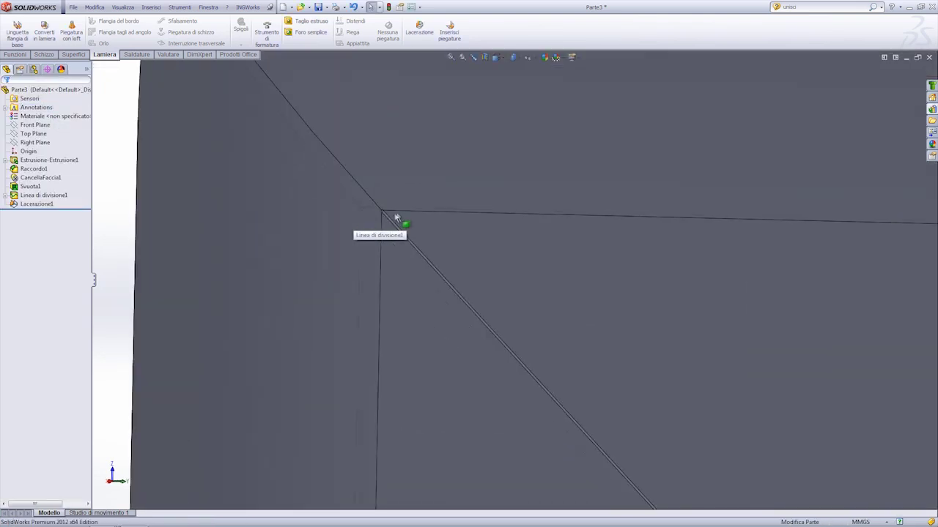
scroll(415, 201, "up", 2)
scroll(419, 264, "up", 3)
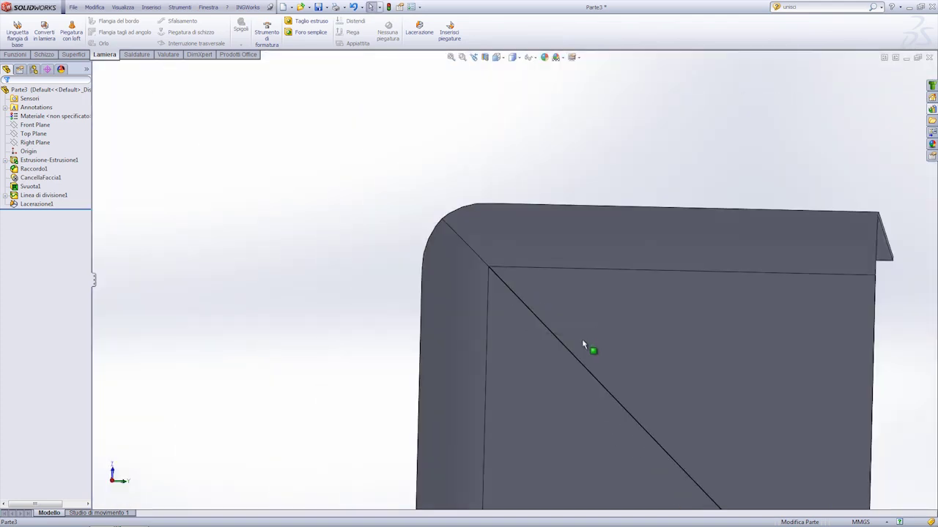
scroll(579, 343, "up", 3)
- Orbit and zoom to inspect the ripped filleted corner and the bent top flange
middle_click_drag(522, 320, 496, 318)
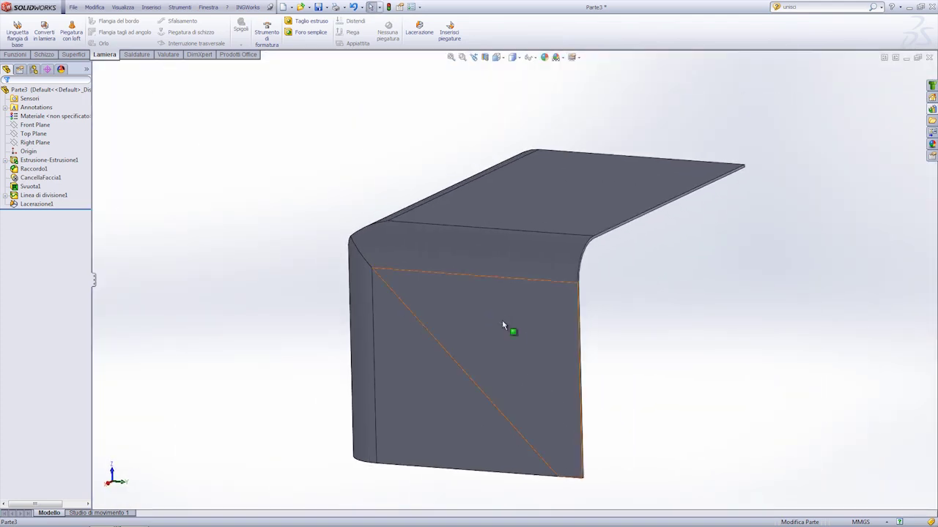
scroll(342, 236, "down", 3)
scroll(345, 260, "down", 2)
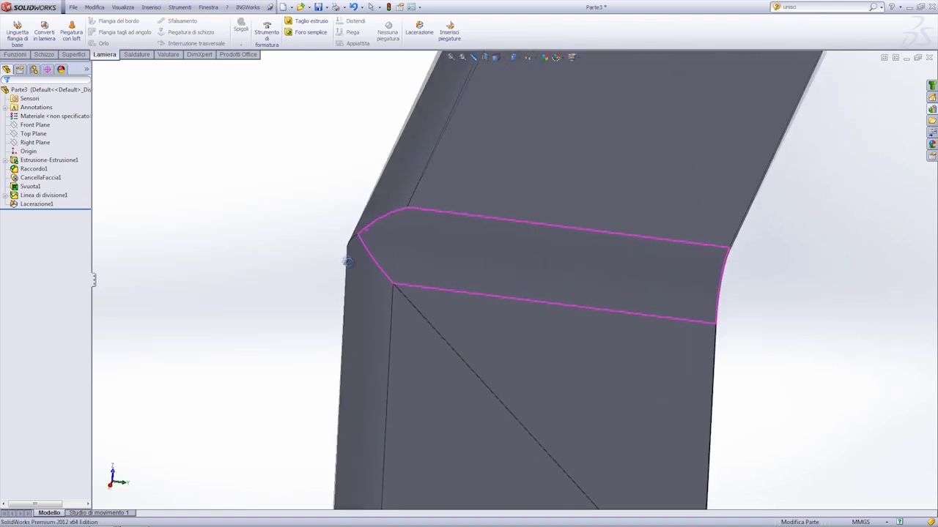
middle_click_drag(345, 260, 403, 224)
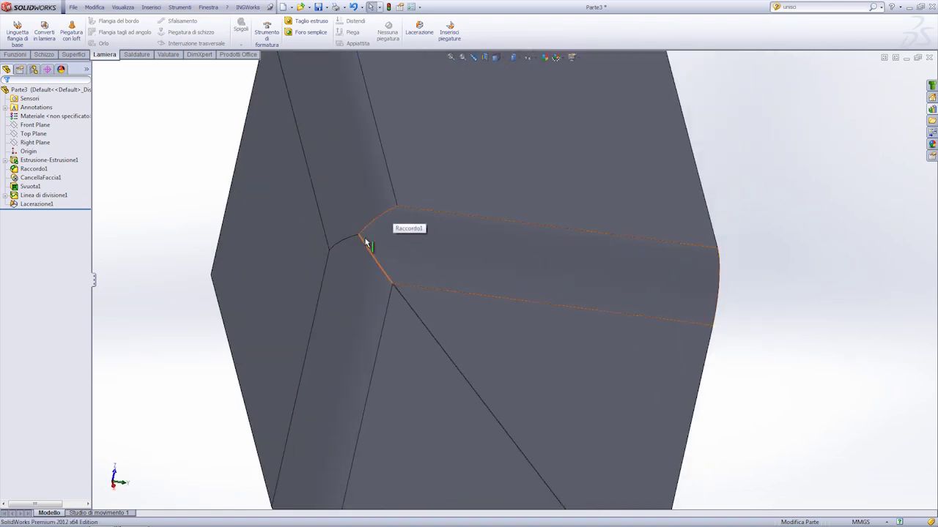
middle_click_drag(366, 238, 324, 215)
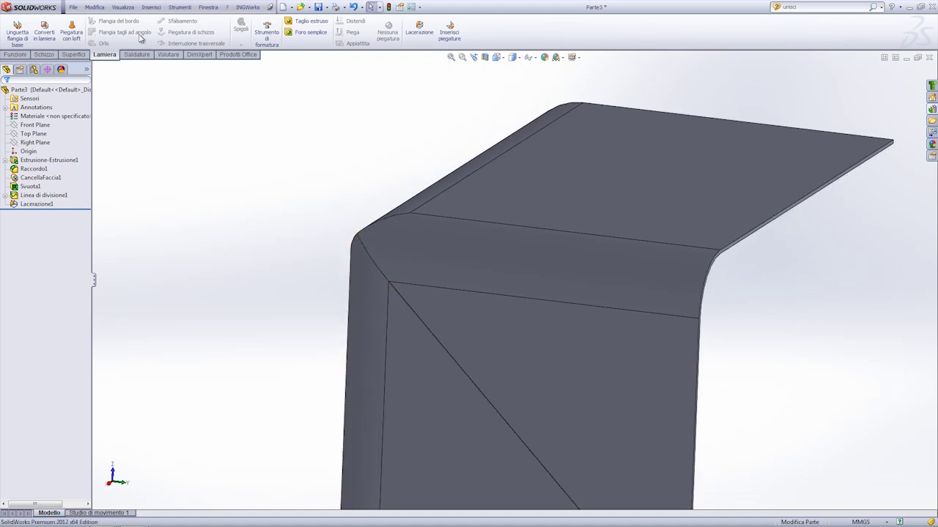
- Start a new 3D sketch
left_click(43, 55)
left_click(16, 45)
left_click(29, 68)
scroll(370, 201, "down", 2)
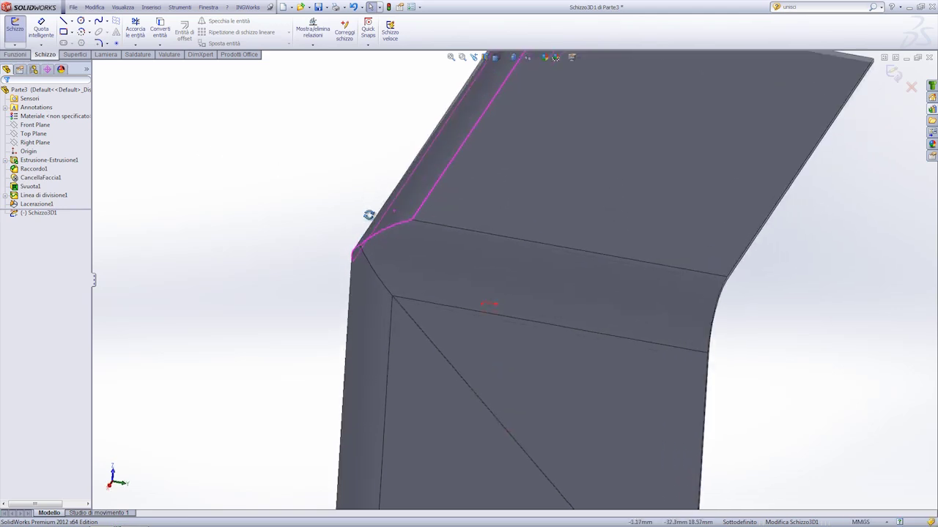
scroll(377, 247, "down", 2)
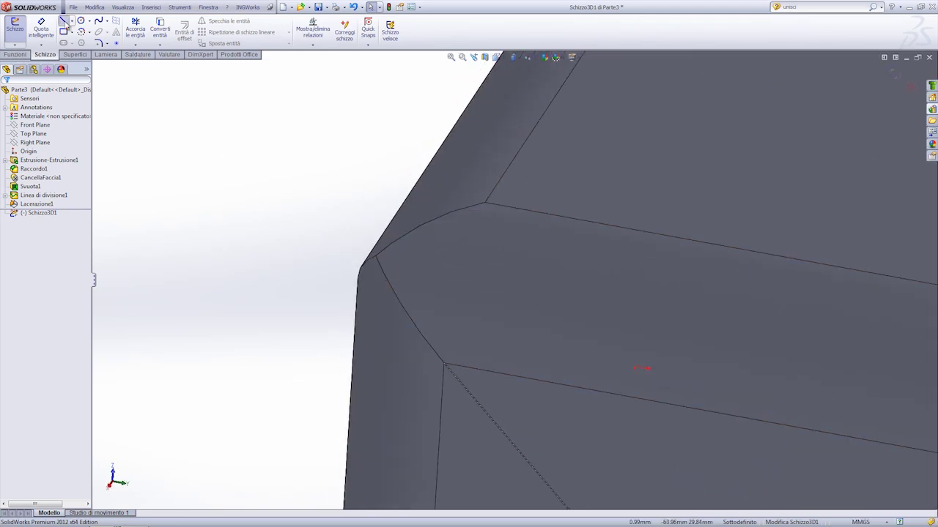
- Draw a short line starting at the corner vertex
left_click(64, 21)
left_click(377, 260)
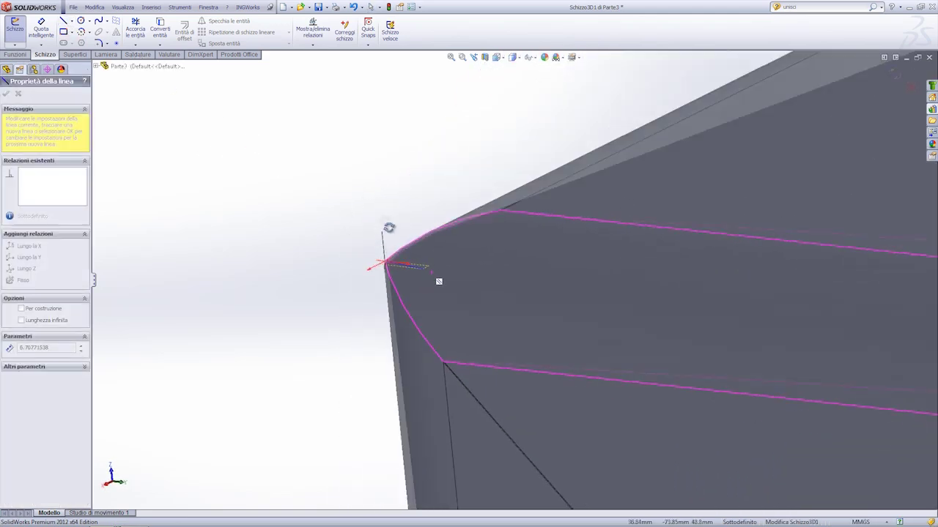
middle_click_drag(386, 262, 439, 278)
scroll(448, 297, "down", 2)
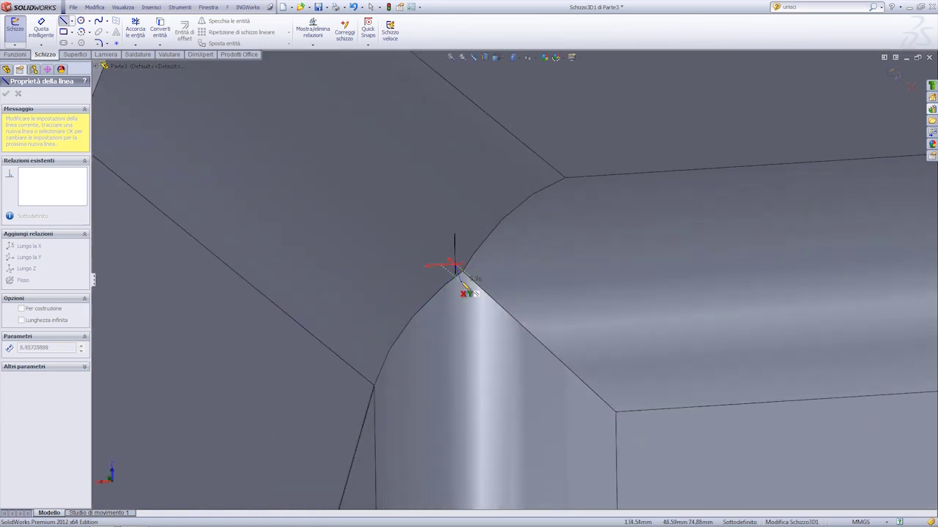
scroll(469, 277, "up", 3)
scroll(505, 266, "down", 3)
key("Escape")
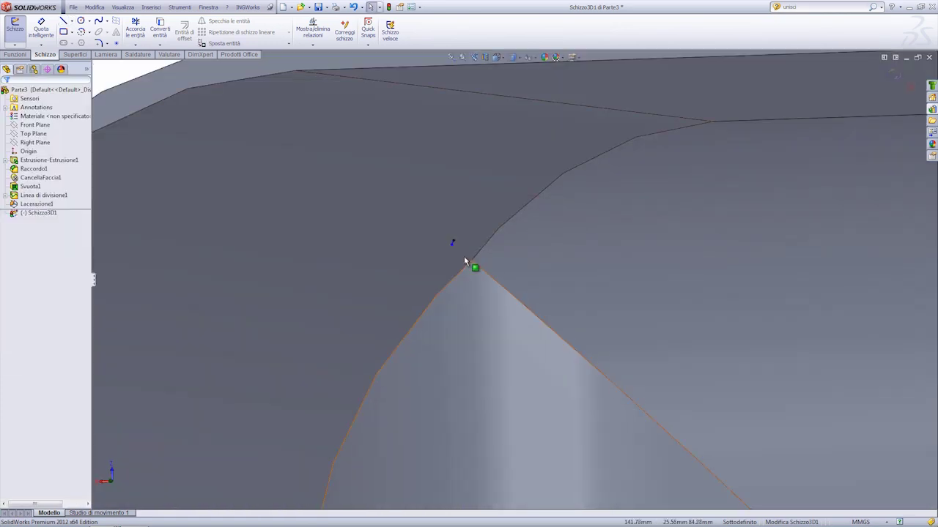
- Make the line's endpoint coincident with the corner vertex
left_click(473, 263)
left_click(472, 263, "ctrl")
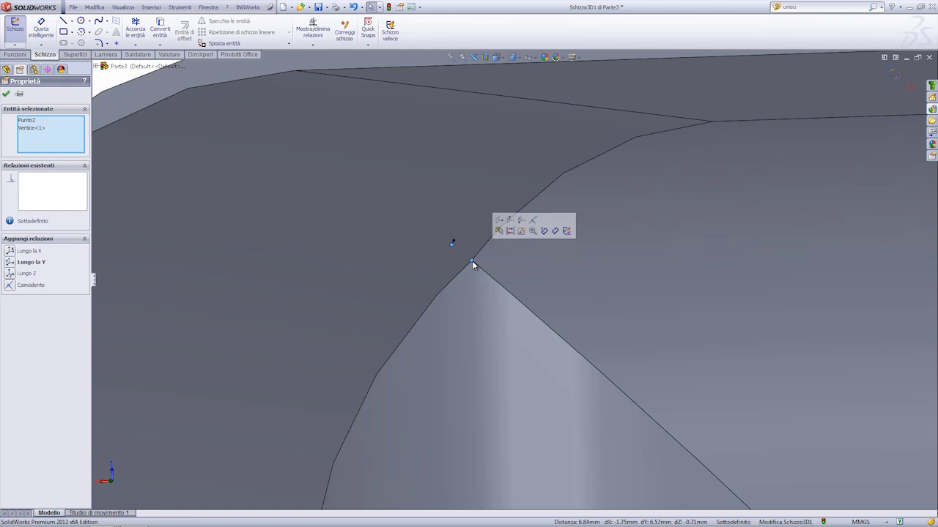
left_click(533, 221)
scroll(465, 267, "up", 2)
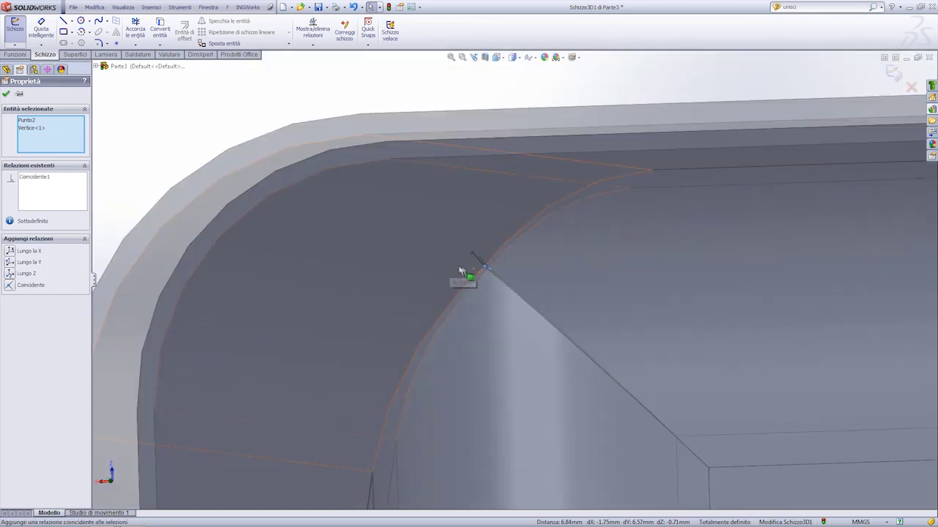
scroll(469, 271, "up", 2)
- Reorient around the corner and select the short line together with its endpoint
middle_click_drag(484, 260, 591, 314)
left_click(330, 226)
middle_click_drag(237, 142, 401, 222)
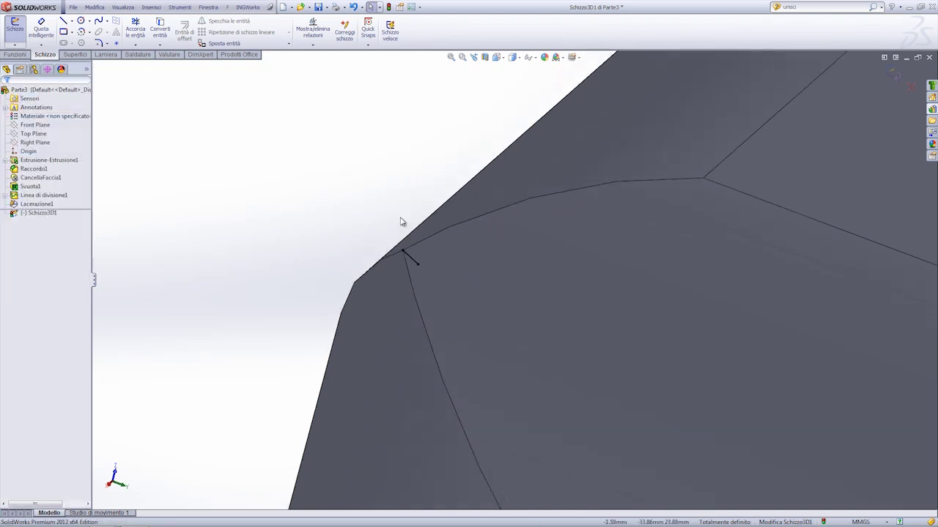
left_click(412, 260)
left_click(403, 252, "ctrl")
left_click(19, 58)
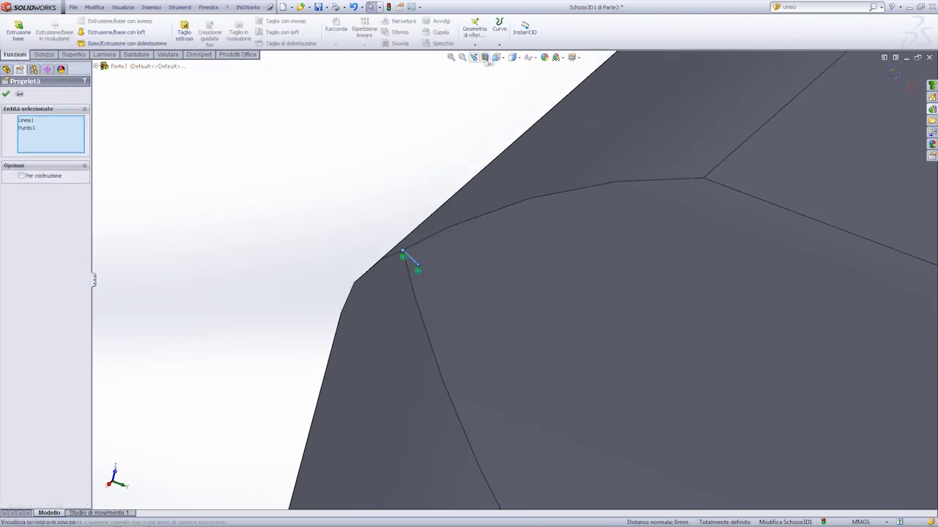
- Exit the 3D sketch and create Piano1 perpendicular to the short line at the corner vertex
left_click(398, 81)
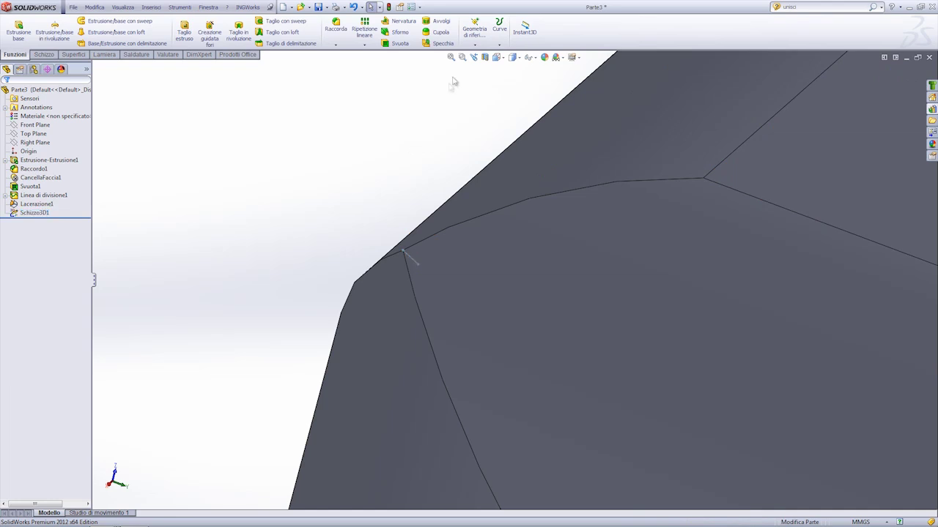
left_click(475, 33)
left_click(484, 54)
left_click(409, 260)
left_click(404, 253)
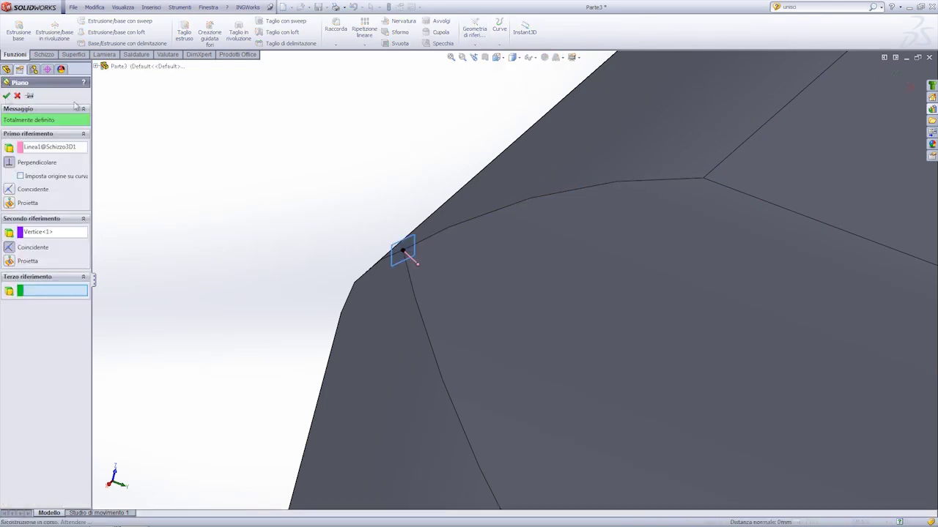
left_click(7, 96)
- Select Piano1 and start a new sketch on it
middle_click_drag(433, 237, 471, 140)
scroll(475, 216, "down", 5)
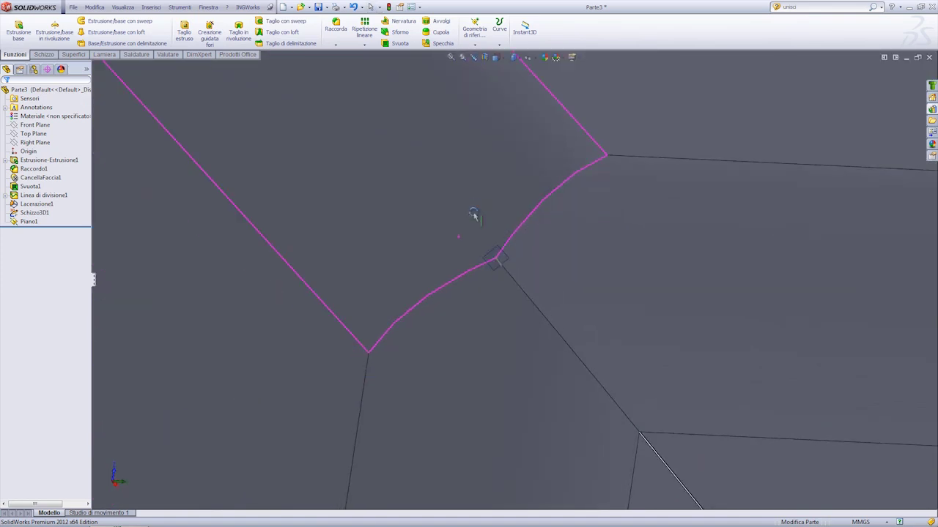
left_click(496, 260)
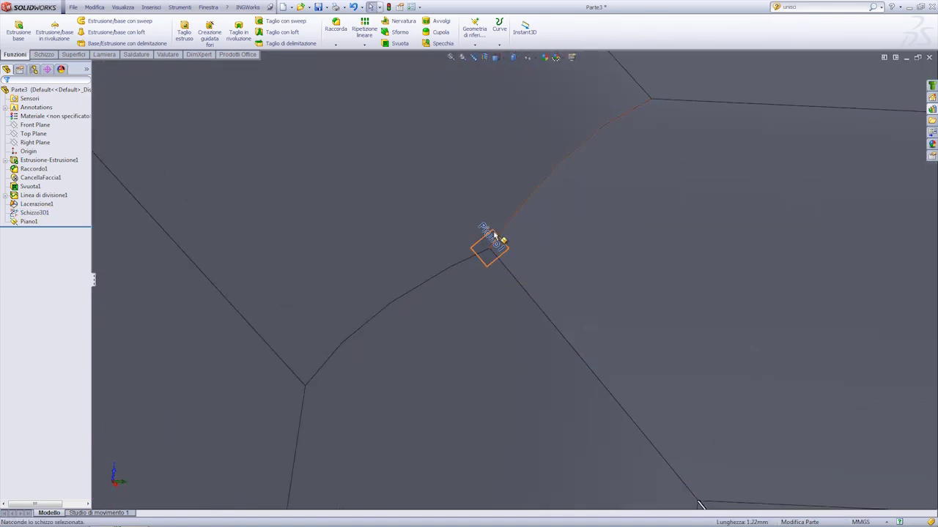
left_click(492, 236)
left_click(529, 203)
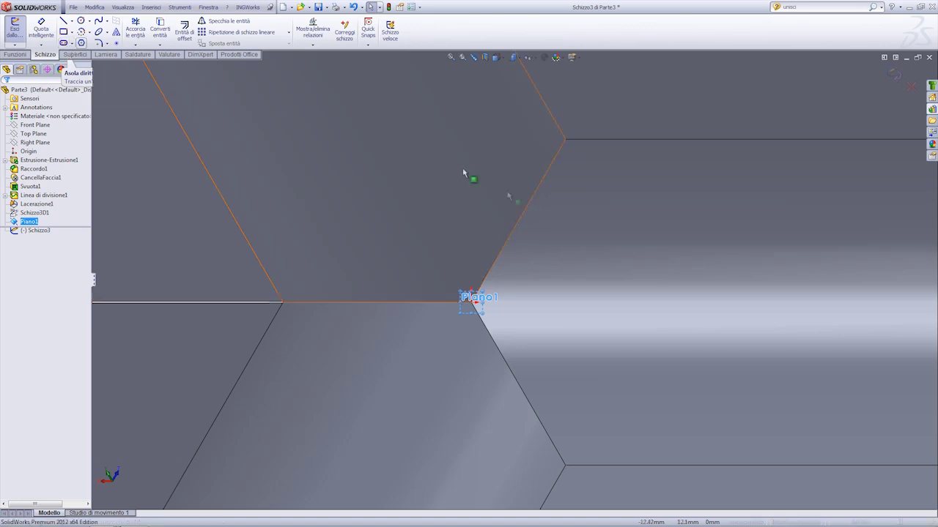
- Convert the three corner edges into construction lines Linea4–6 in Schizzo3
left_click(518, 220)
left_click(447, 302, "ctrl")
left_click(531, 315, "ctrl")
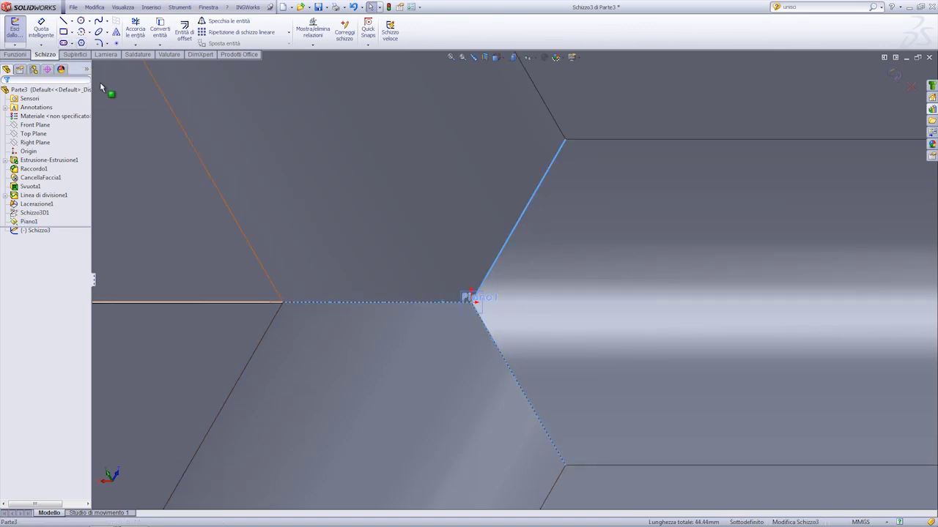
left_click(154, 36)
scroll(477, 275, "up", 3)
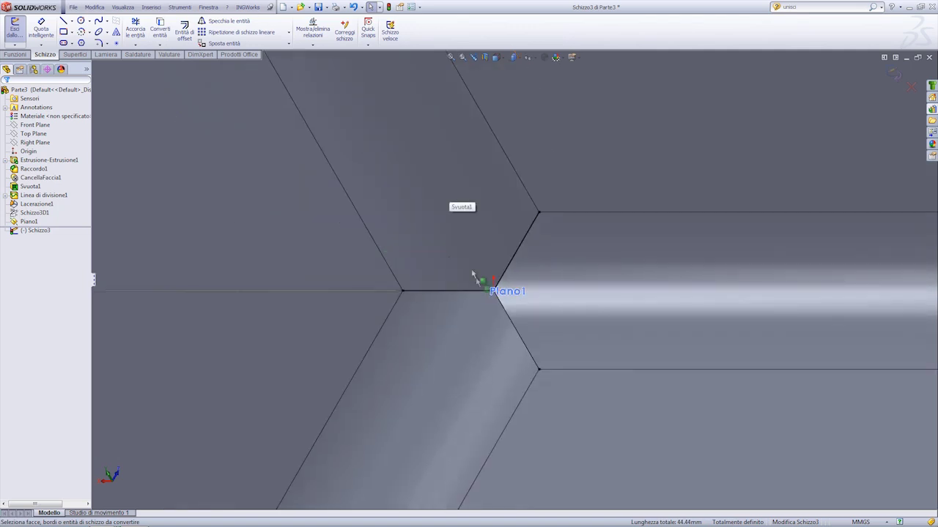
left_click_drag(518, 296, 475, 271)
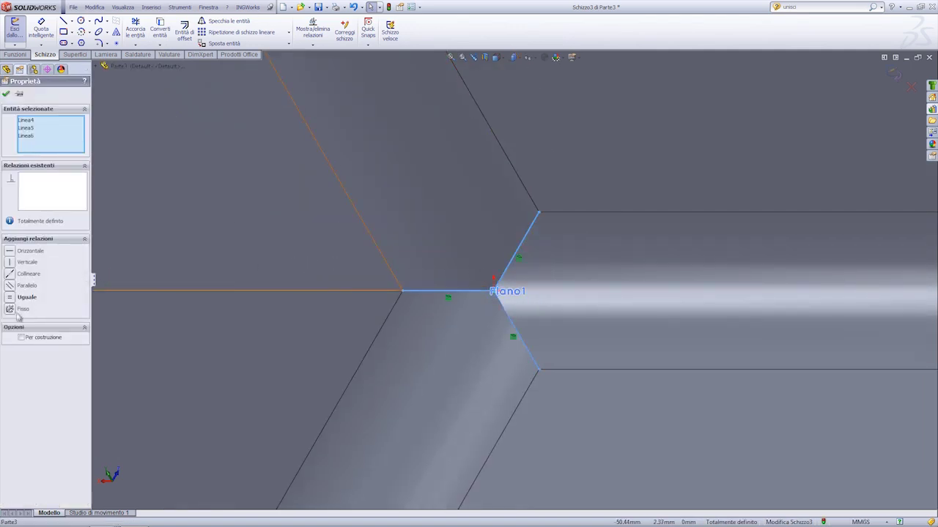
left_click(8, 95)
- Draw a straight slot and make it collinear with the slanted corner line
left_click(68, 44)
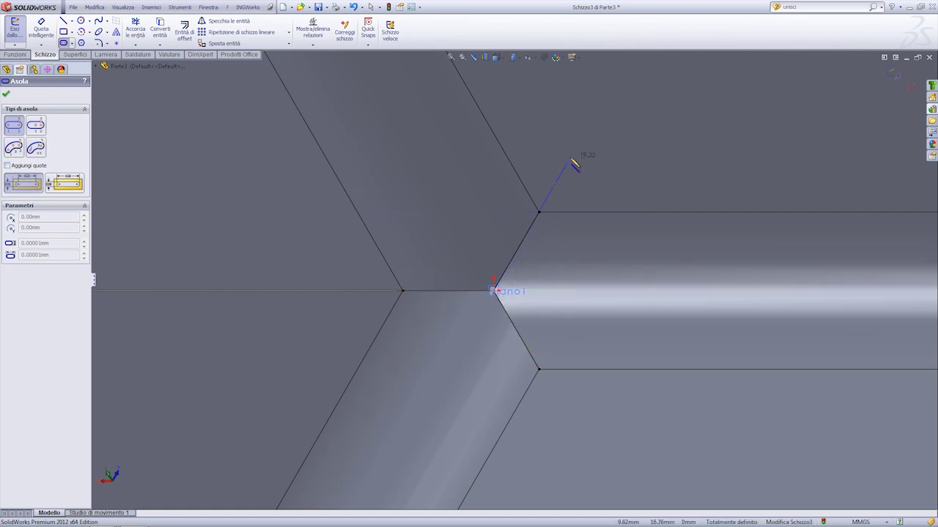
left_click(573, 163)
scroll(560, 190, "down", 2)
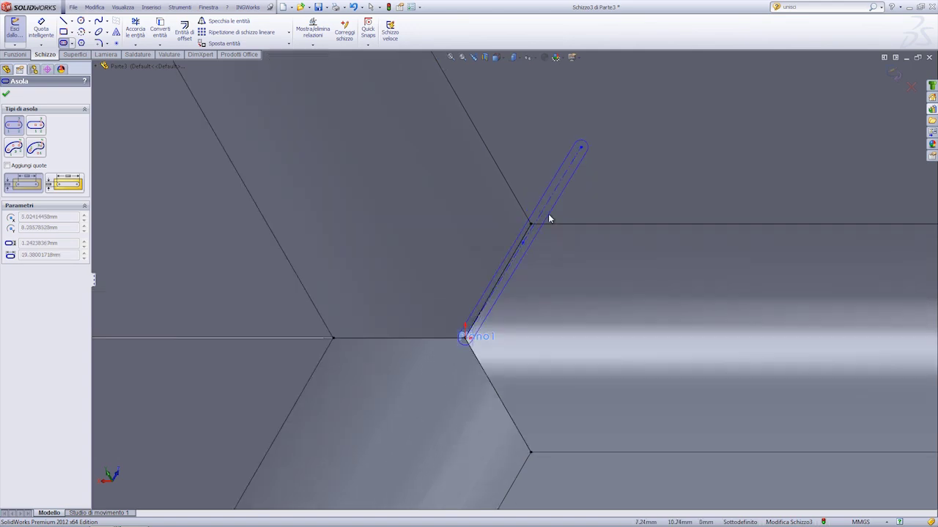
left_click(556, 229)
left_click(538, 221)
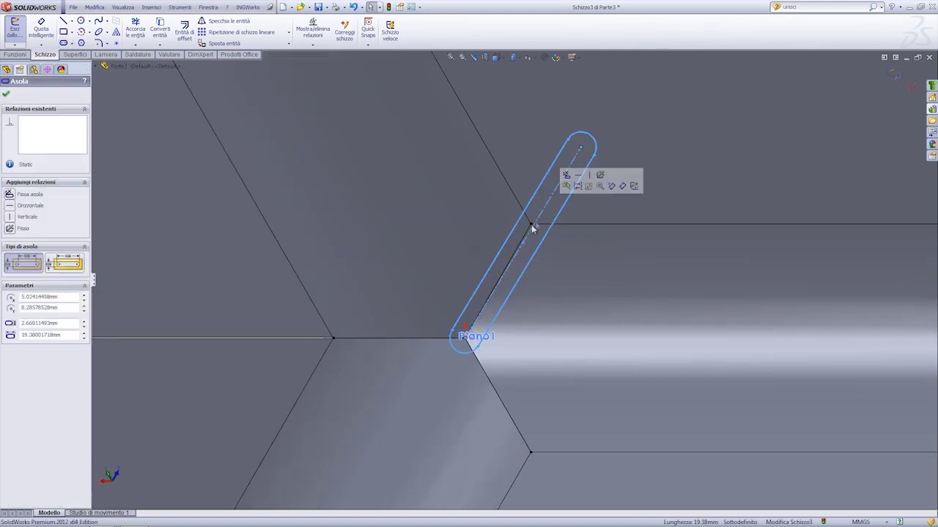
left_click(531, 235, "ctrl")
left_click(570, 194)
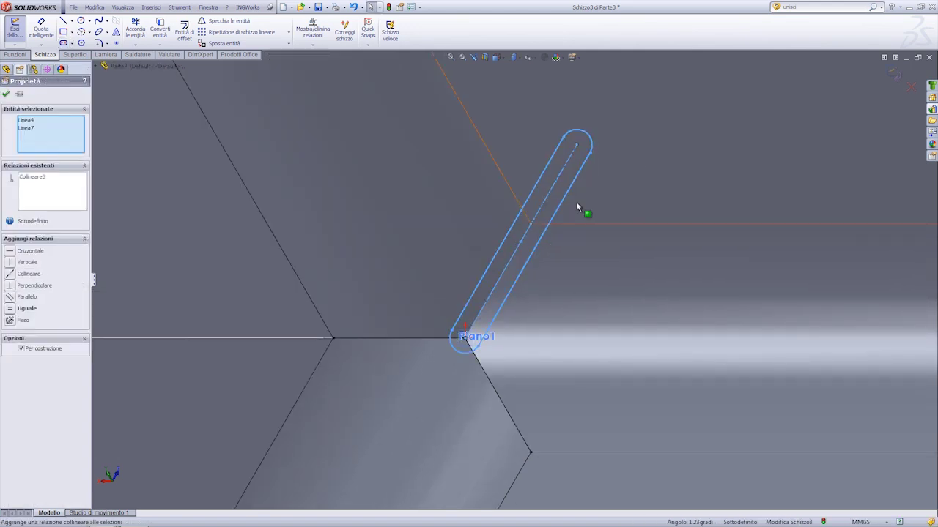
- Dimension the slot width to 1 mm
left_click(42, 33)
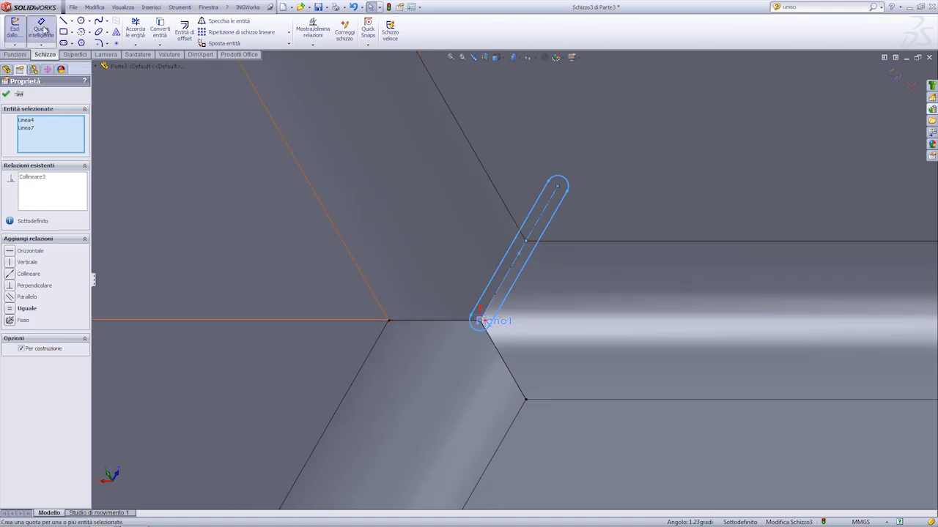
left_click(547, 189)
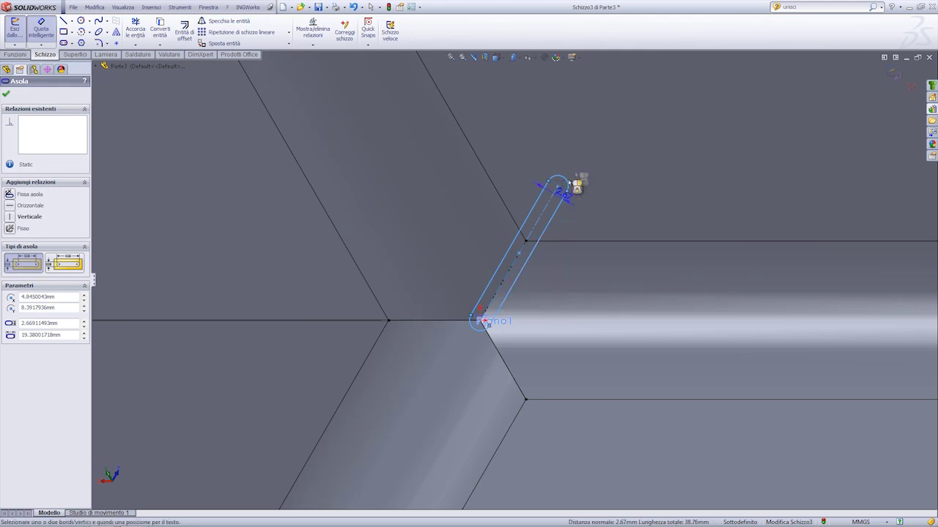
left_click(586, 155)
type("1")
key("Return")
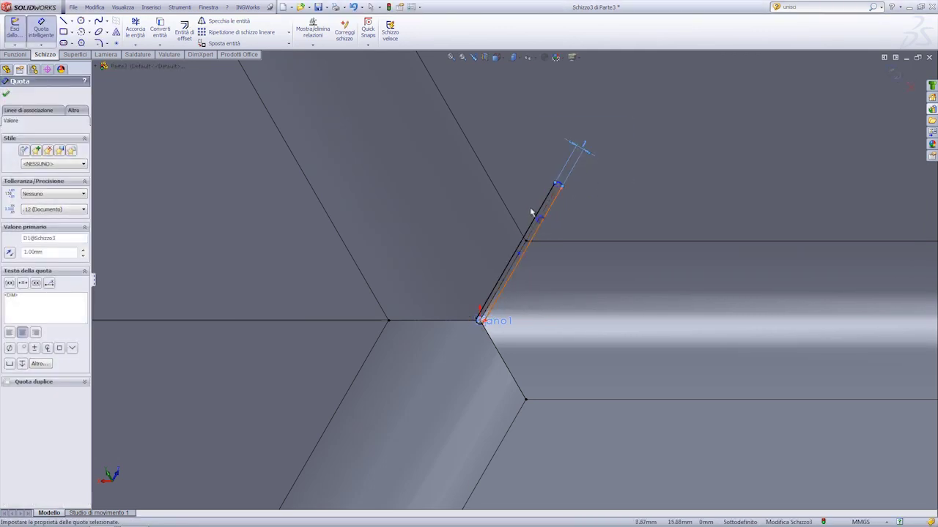
scroll(561, 184, "down", 2)
scroll(556, 205, "down", 1)
scroll(569, 199, "down", 2)
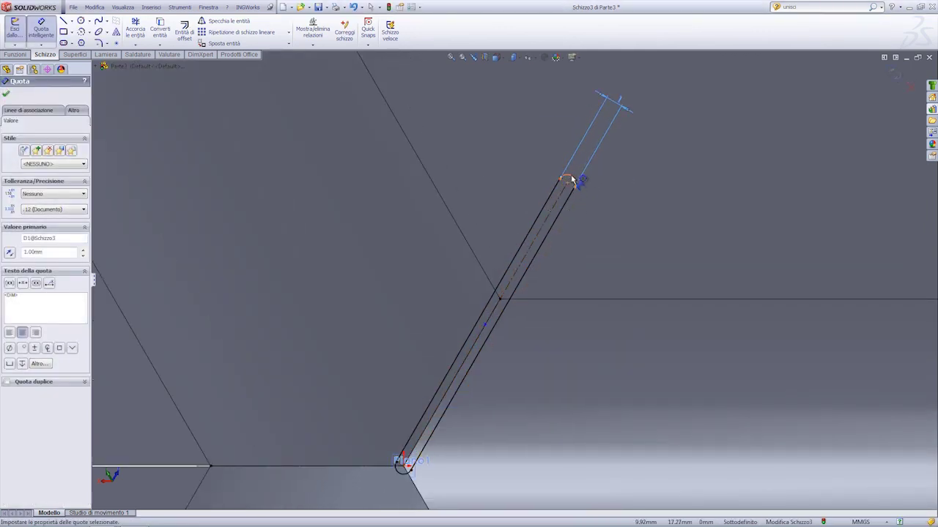
- Add a slot positioning distance of 1.5 mm, then change it to 1 mm
left_click(569, 180)
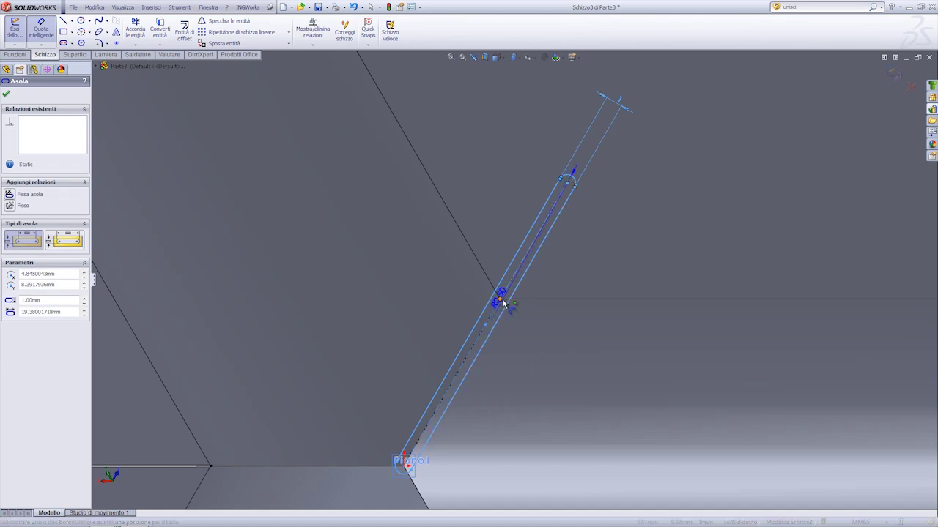
left_click(504, 301)
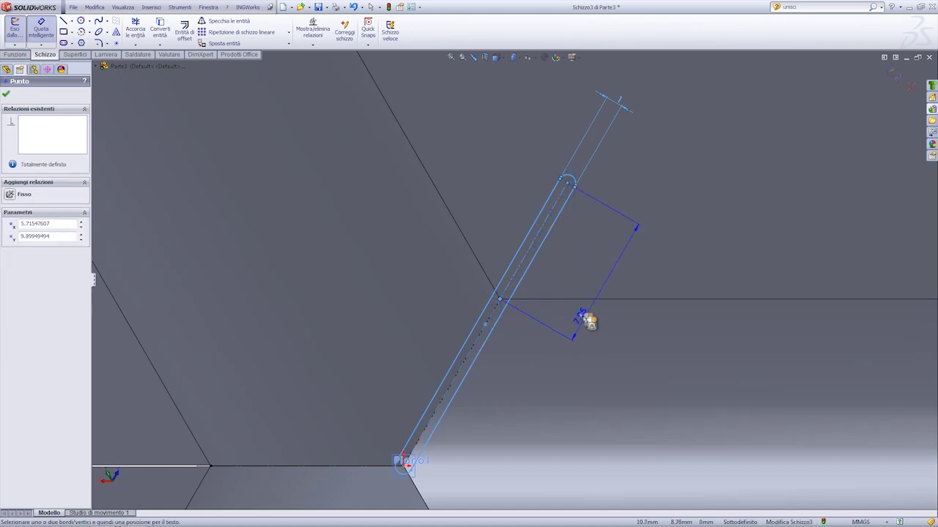
left_click(574, 278)
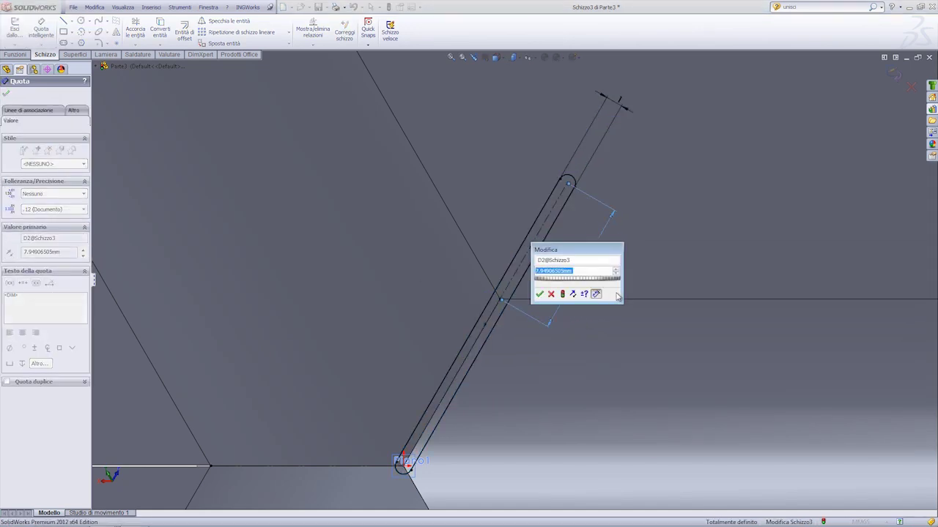
type("1.5")
key("Return")
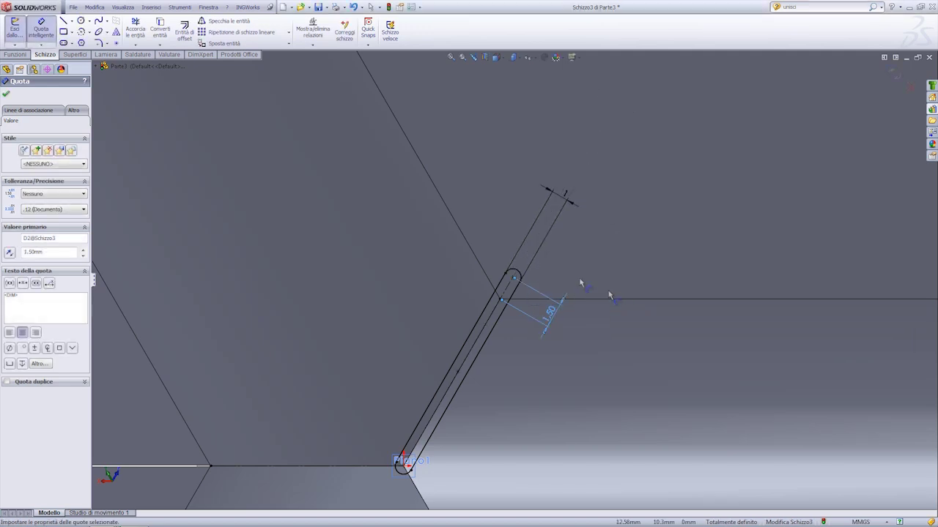
scroll(515, 303, "up", 2)
double_click(539, 300)
type("1")
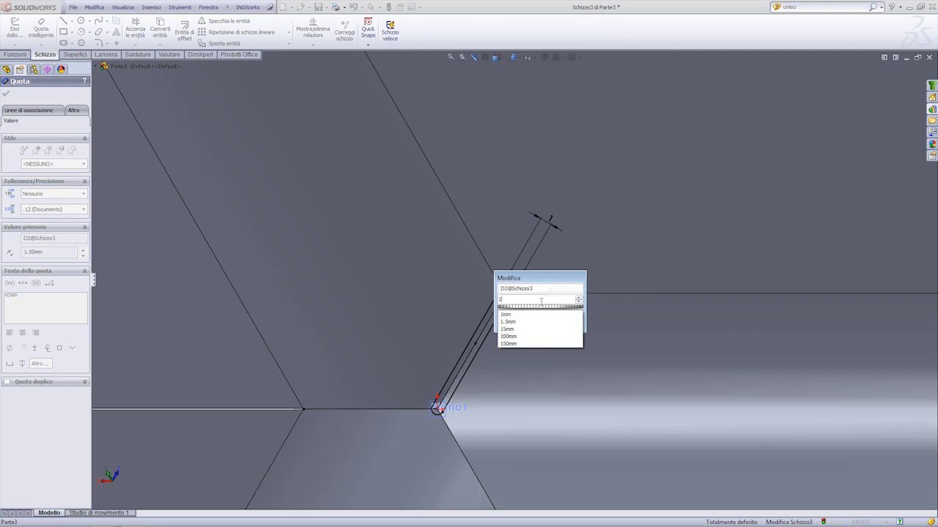
key("Return")
scroll(523, 306, "up", 3)
scroll(521, 308, "down", 2)
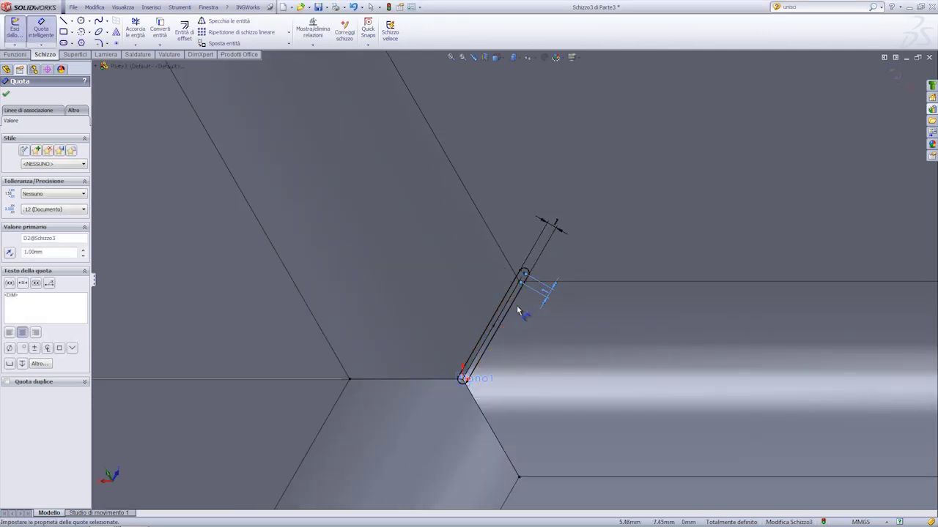
left_click(267, 35)
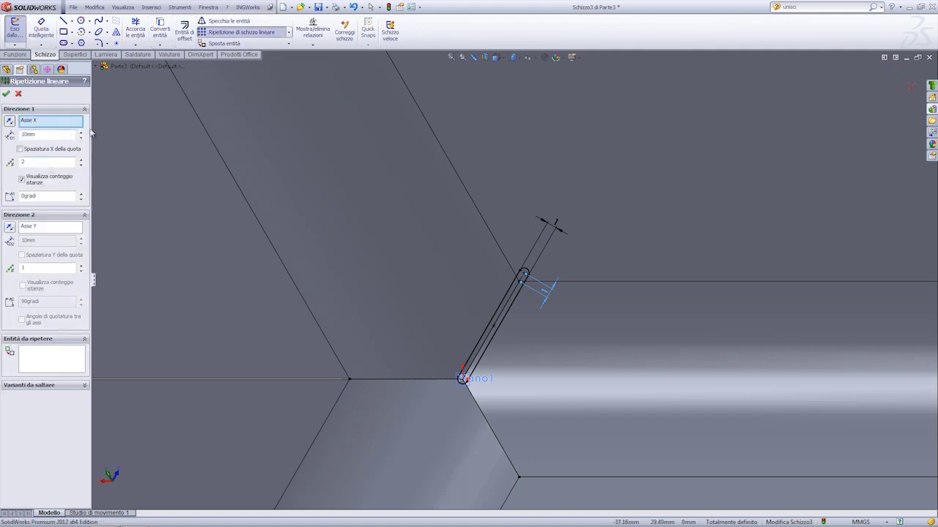
- Replace the linear pattern with a 3-instance circular pattern of the slot around the corner point
left_click(19, 93)
left_click(288, 33)
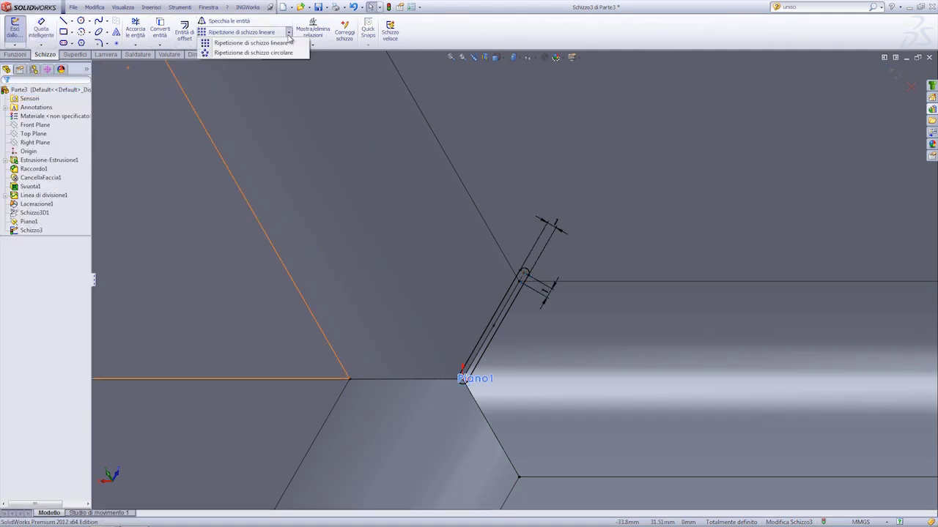
left_click(273, 53)
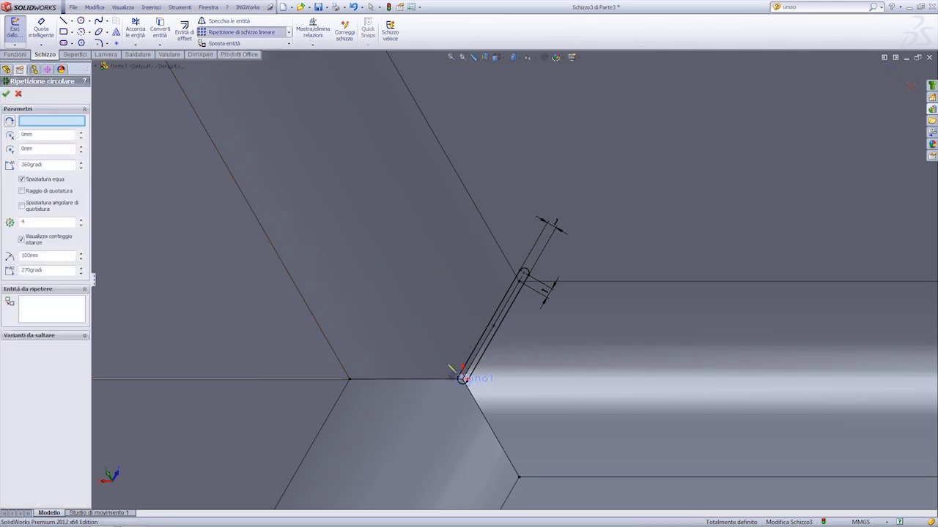
left_click(464, 379)
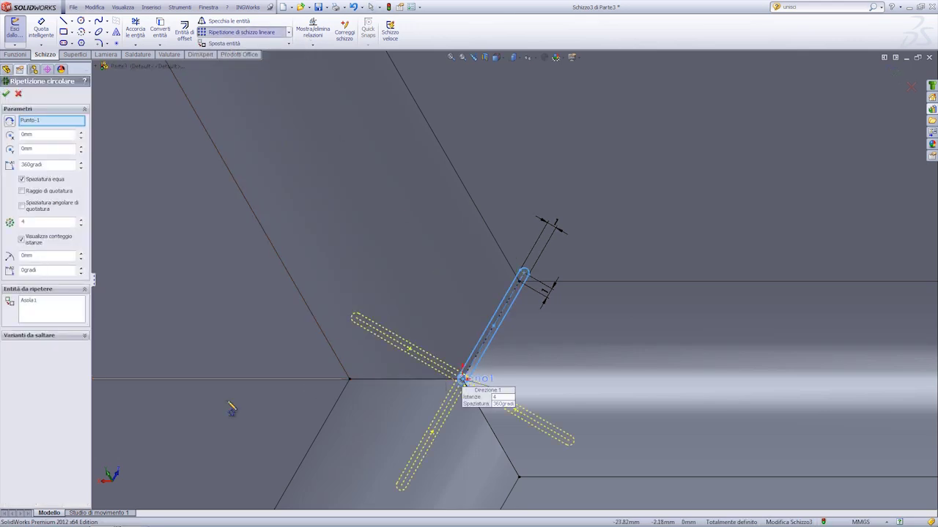
left_click(36, 221)
type("3")
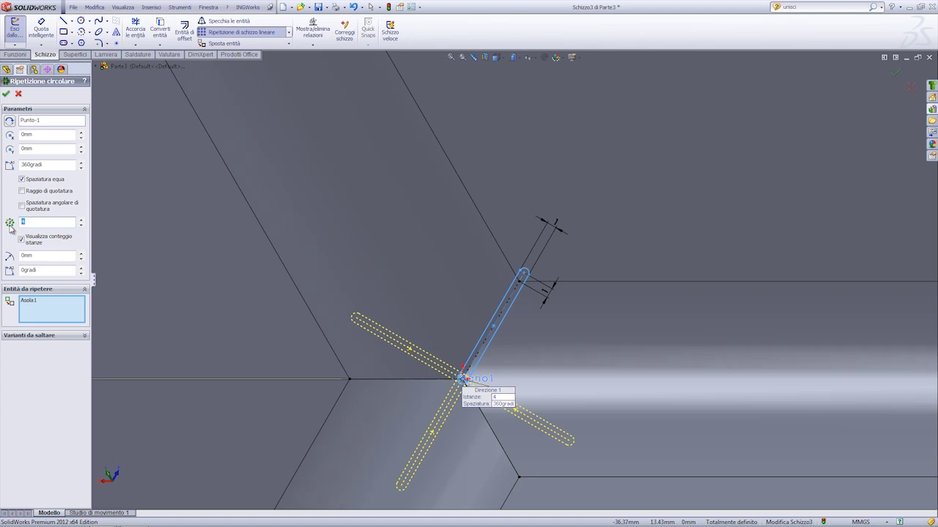
left_click(7, 95)
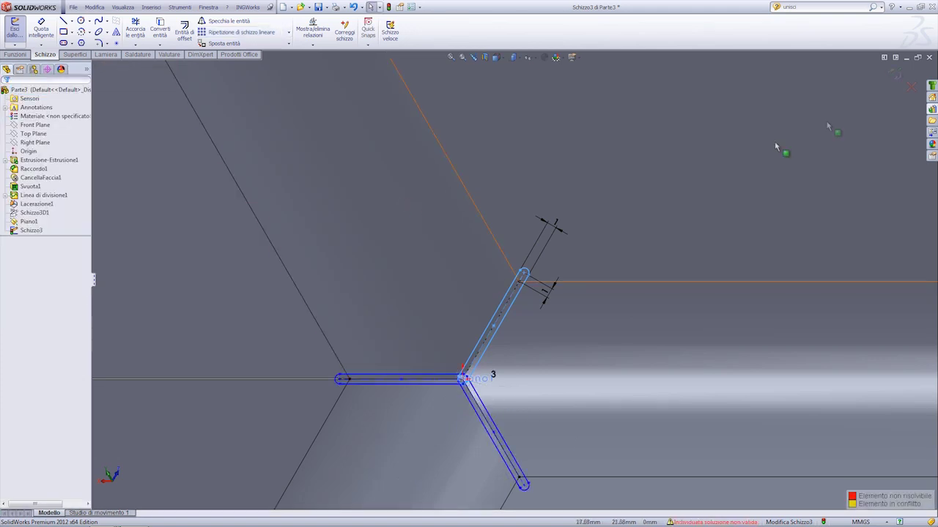
left_click(16, 56)
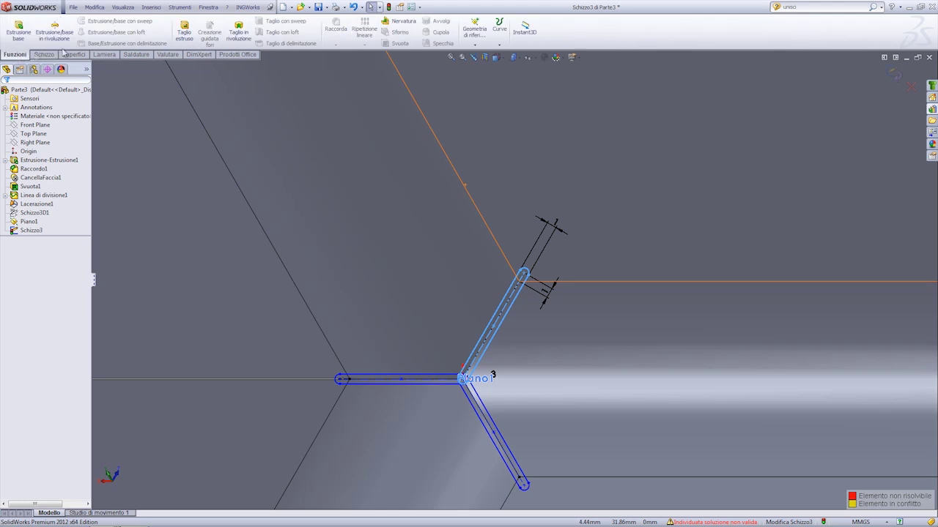
- Start an extruded cut using the three slot contours
left_click(187, 39)
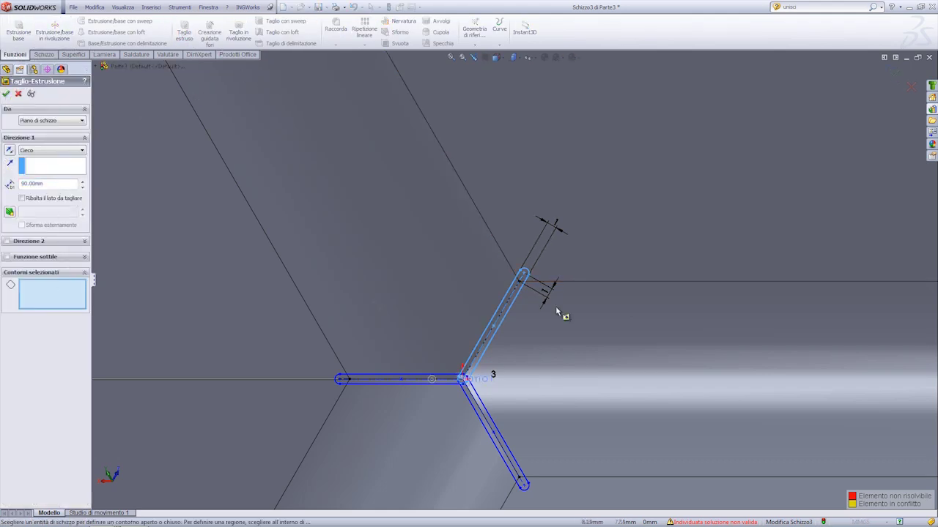
left_click(518, 295)
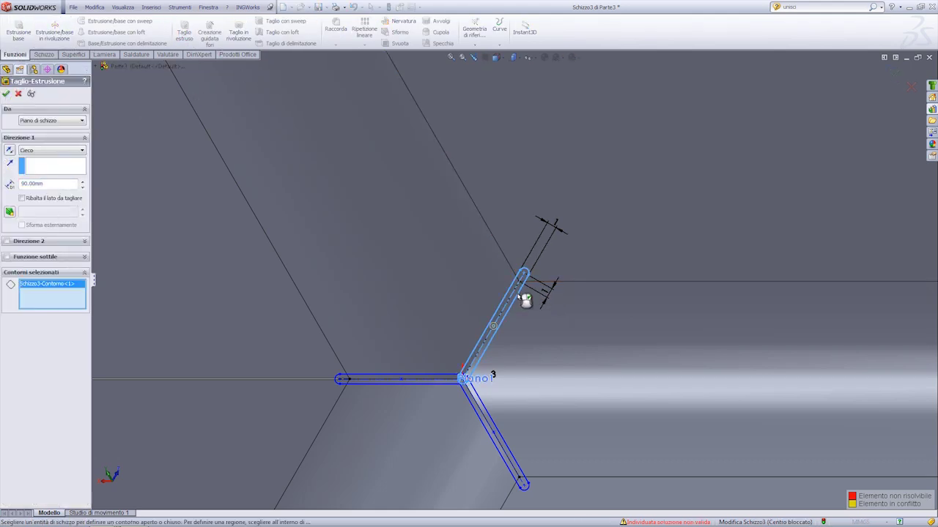
left_click(454, 381)
left_click(470, 399)
mouse_move(470, 400)
middle_mouse_down()
mouse_move(412, 335)
mouse_move(398, 246)
mouse_move(515, 190)
mouse_move(528, 203)
mouse_move(488, 207)
mouse_move(473, 151)
mouse_move(481, 203)
mouse_move(335, 182)
mouse_move(329, 317)
mouse_move(367, 314)
middle_mouse_up()
scroll(398, 245, "up", 5)
scroll(367, 314, "down", 3)
scroll(376, 313, "down", 3)
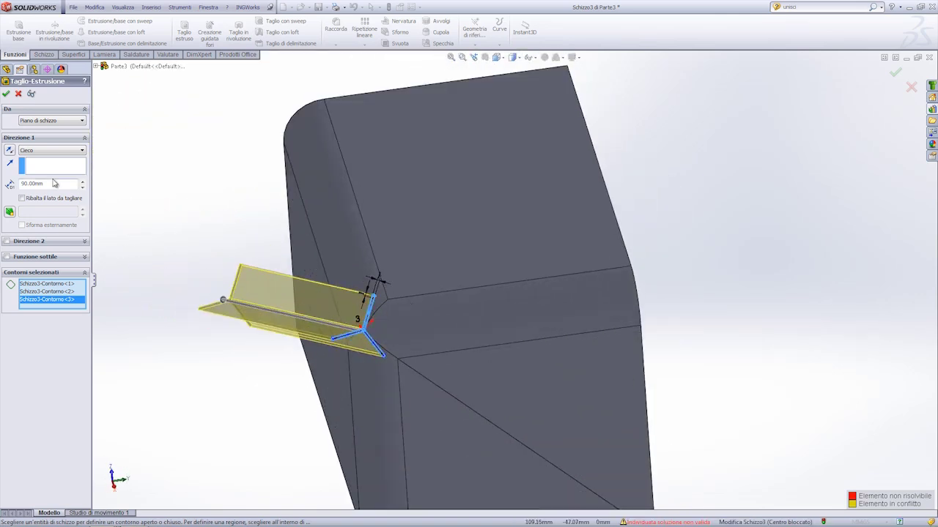
- Reverse the cut direction, set a 50 mm depth, and confirm Taglio-Estrusione1
left_click(10, 150)
mouse_move(113, 186)
middle_mouse_down()
mouse_move(210, 171)
mouse_move(193, 205)
mouse_move(211, 209)
middle_mouse_up()
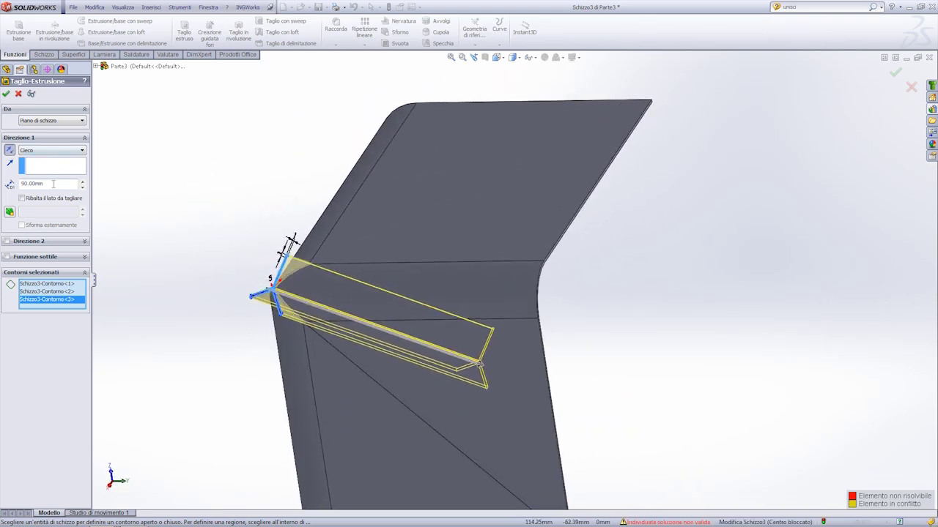
type("50")
key("Return")
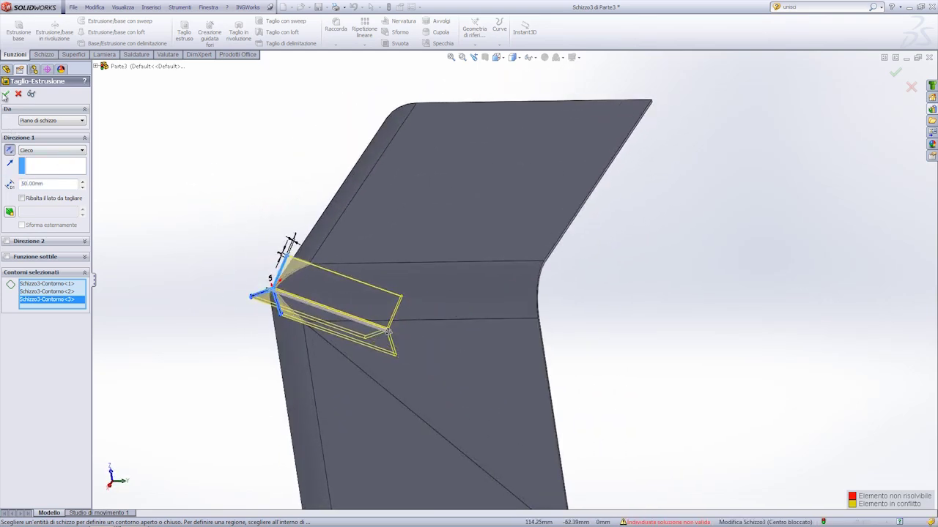
left_click(5, 94)
mouse_move(321, 258)
middle_mouse_down()
mouse_move(292, 259)
mouse_move(356, 224)
mouse_move(344, 218)
mouse_move(429, 224)
mouse_move(491, 246)
mouse_move(565, 245)
mouse_move(471, 232)
mouse_move(225, 234)
middle_mouse_up()
scroll(292, 259, "up", 5)
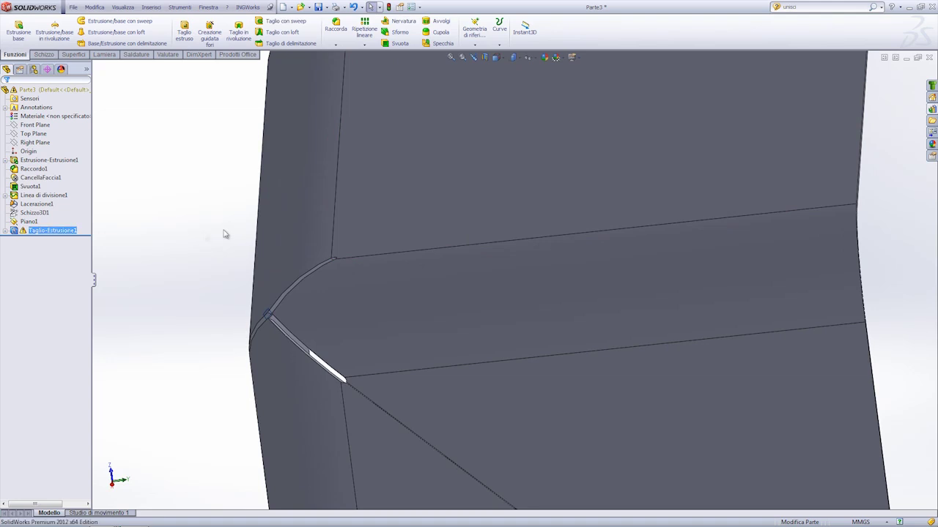
- Edit the cut's three-slot sketch Schizzo3
left_click(5, 231)
left_click(52, 240)
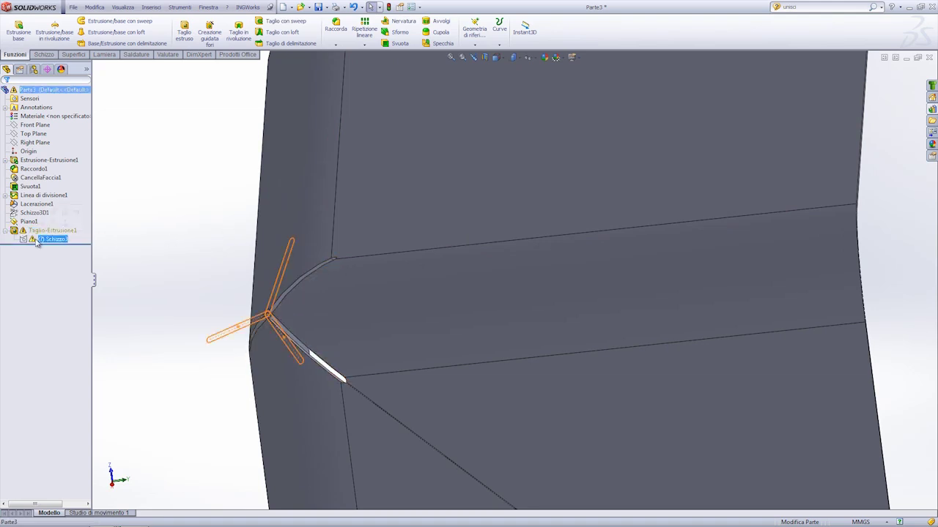
left_click(42, 213)
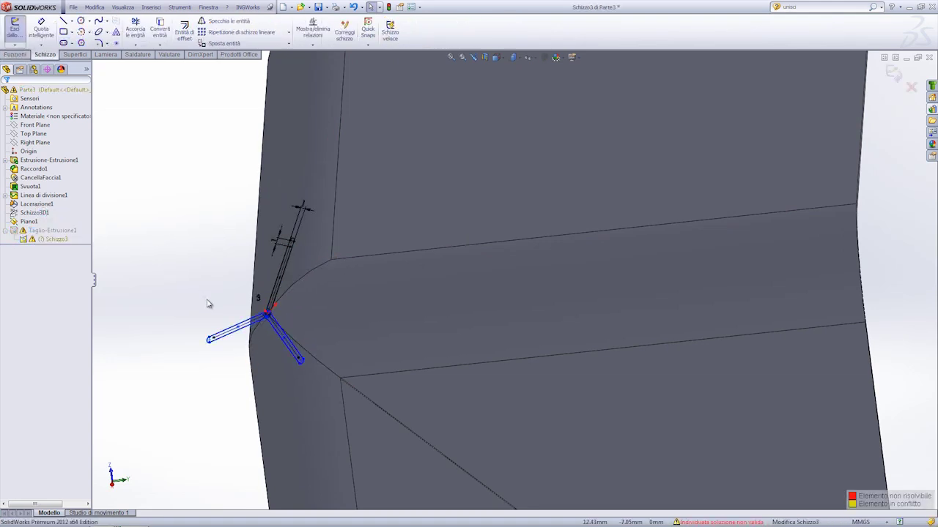
scroll(468, 301, "down", 5)
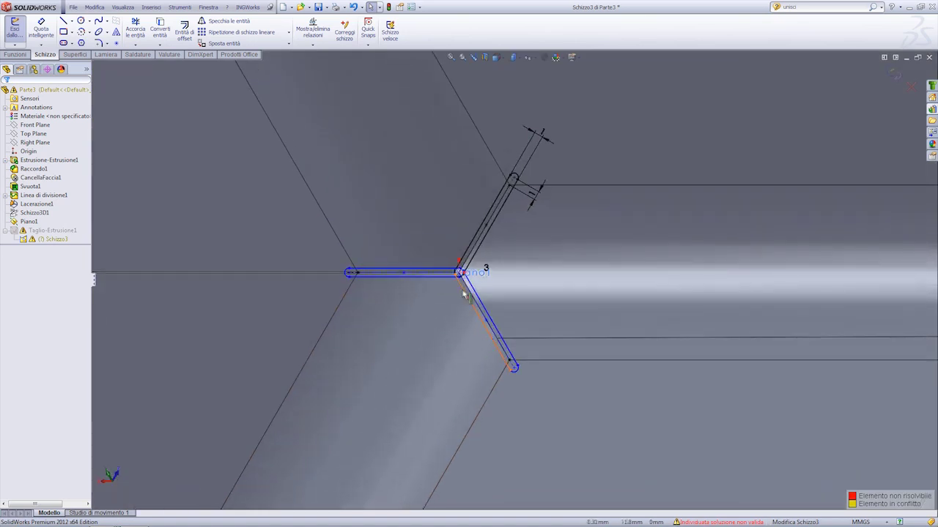
- Show all sketch relations and delete the erroring pattern relation
left_click(318, 34)
left_click(53, 121)
left_click(48, 136)
left_click(48, 120)
left_click(47, 130)
left_click(37, 142)
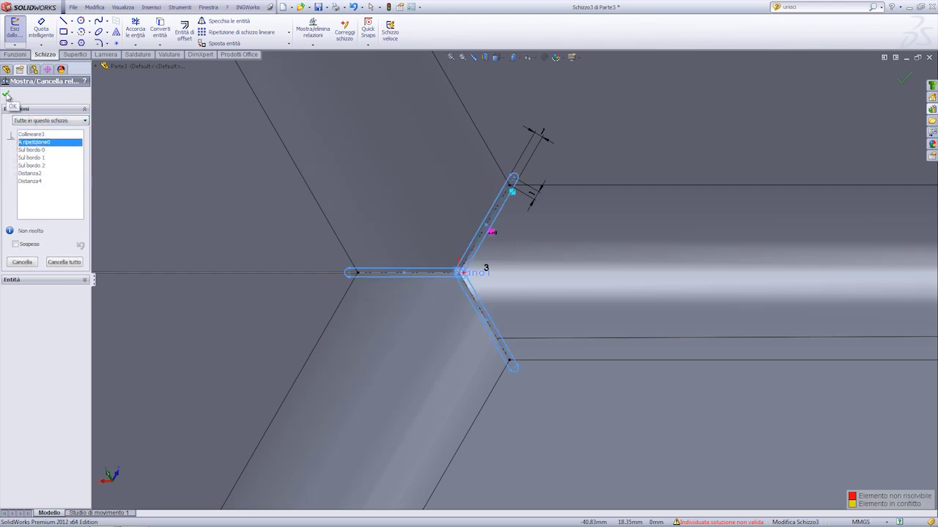
left_click(22, 262)
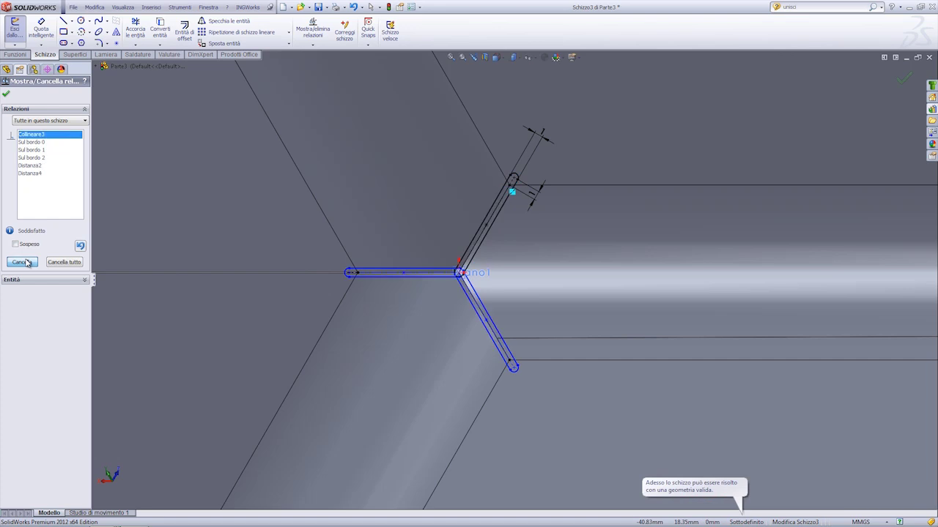
left_click(9, 97)
- Exit the sketch so Taglio-Estrusione1 rebuilds, then fit and rotate the view
scroll(403, 253, "down", 2)
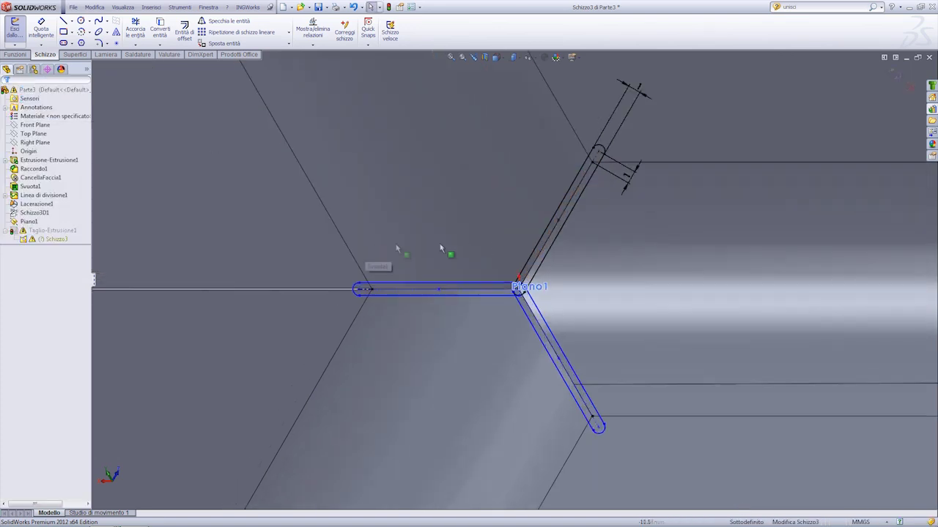
scroll(377, 256, "up", 3)
left_click(895, 76)
key("f")
mouse_move(542, 248)
middle_mouse_down()
mouse_move(564, 276)
mouse_move(607, 276)
middle_mouse_up()
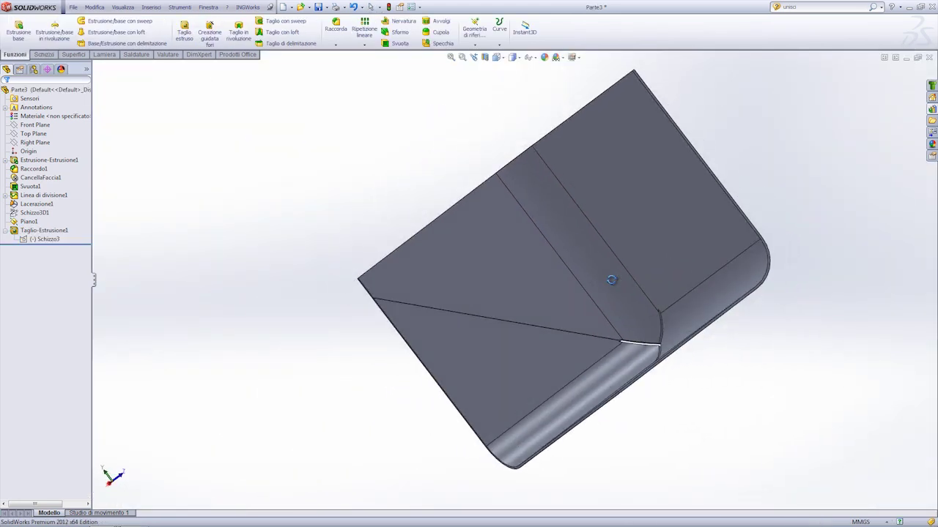
- Snap to a standard view and zoom into the slotted corner
left_click(501, 58)
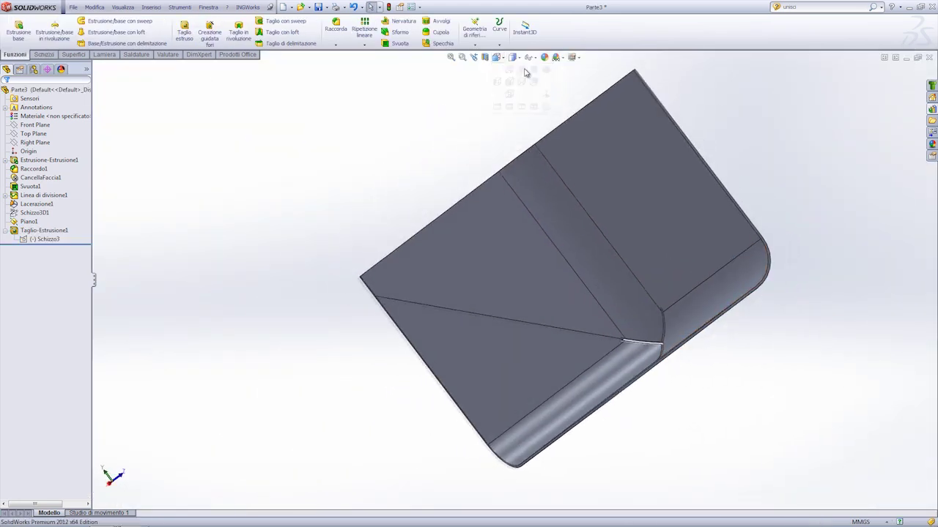
left_click(522, 70)
mouse_move(568, 324)
middle_mouse_down()
mouse_move(532, 364)
mouse_move(450, 153)
mouse_move(496, 193)
mouse_move(644, 256)
mouse_move(290, 256)
mouse_move(303, 303)
middle_mouse_up()
scroll(429, 293, "down", 5)
scroll(416, 286, "down", 3)
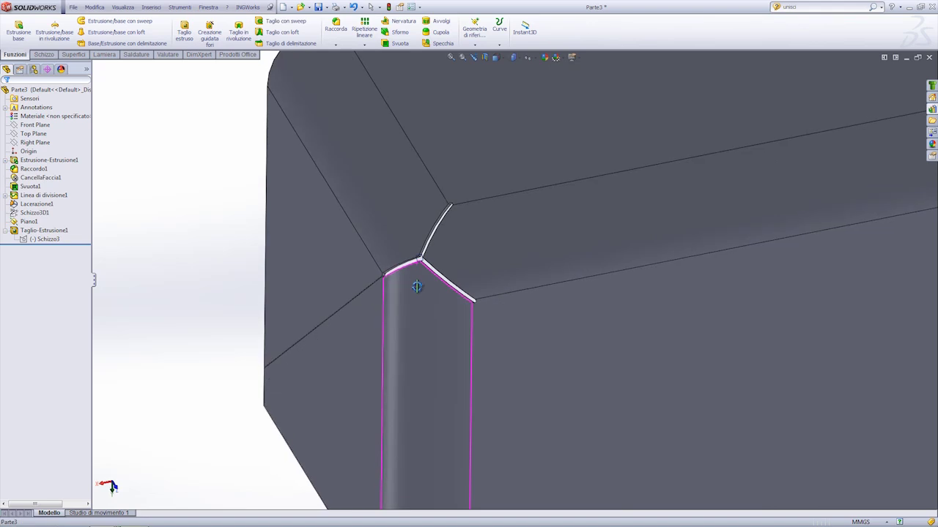
scroll(418, 282, "down", 3)
- Select and deselect Piano1, then bring up the Lamiera sheet-metal tools
left_click(440, 272)
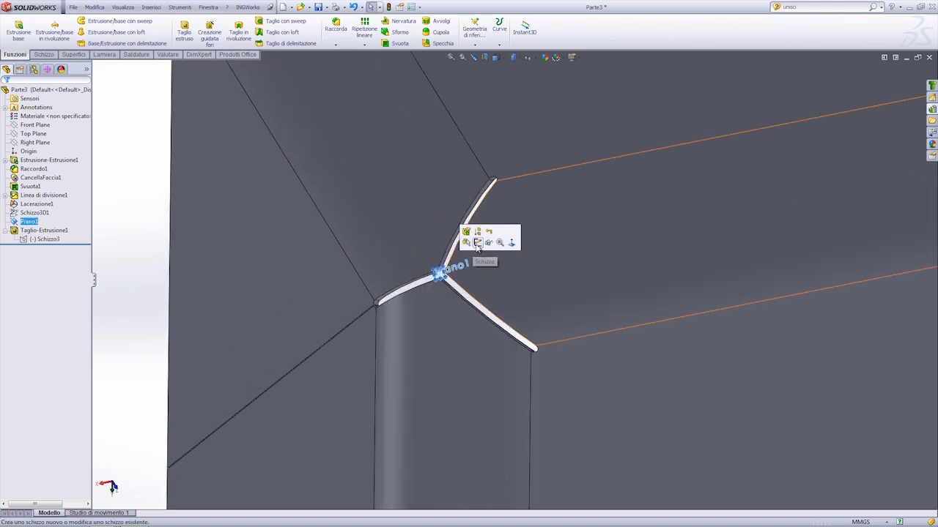
key("Escape")
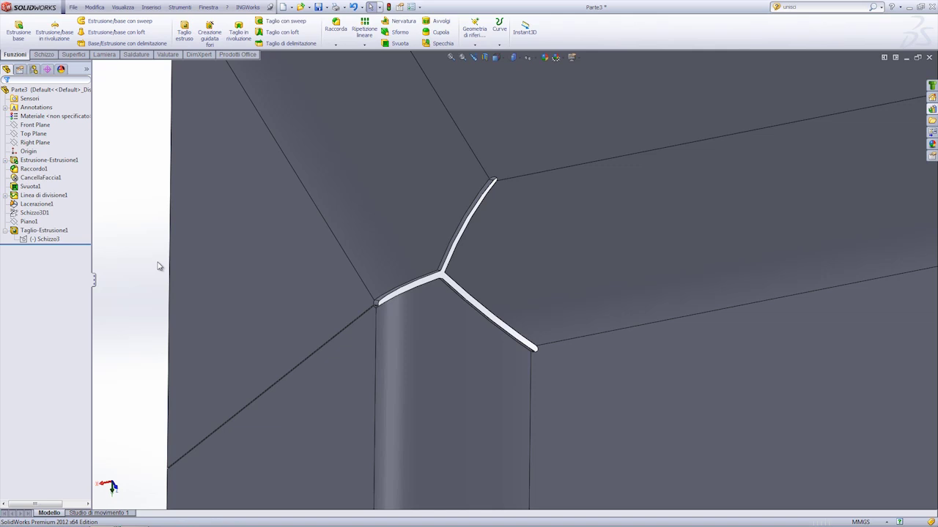
scroll(534, 252, "up", 3)
scroll(603, 282, "up", 2)
scroll(628, 257, "down", 2)
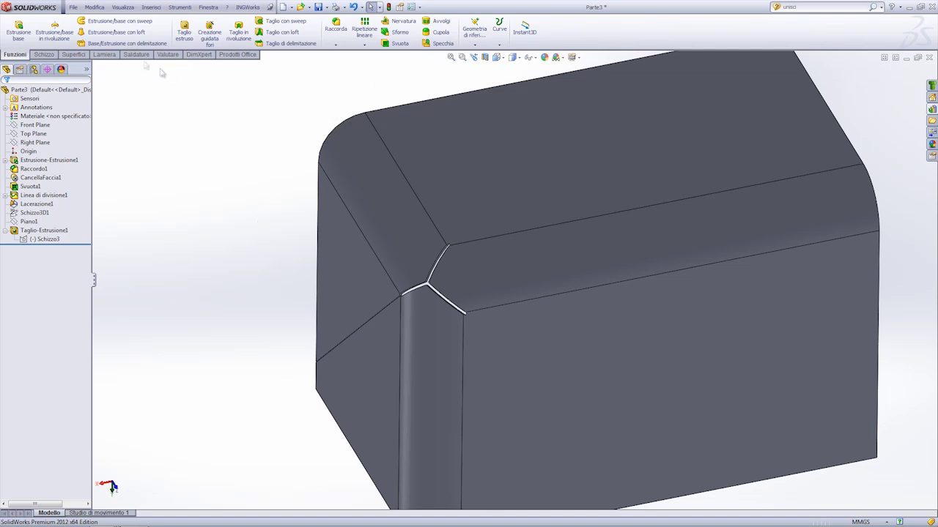
left_click(105, 55)
left_click(449, 32)
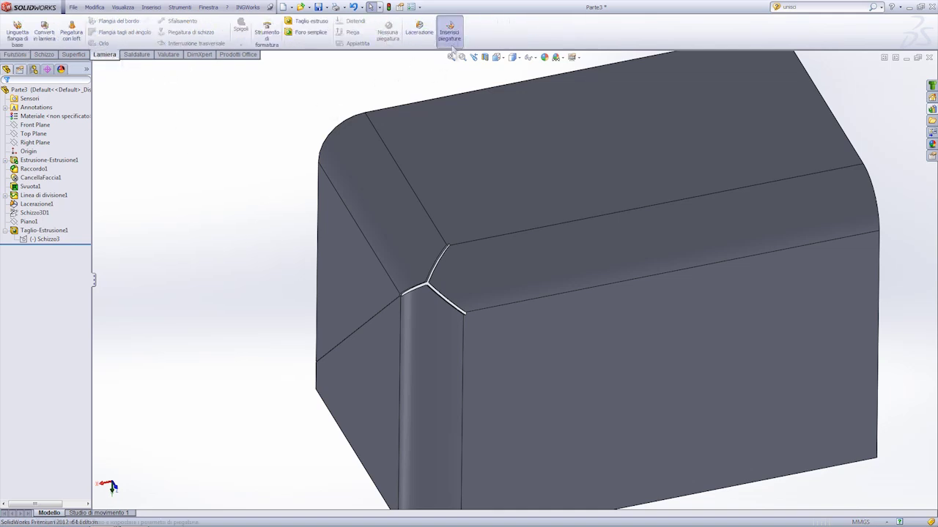
- Insert bends with the top face as fixed face, creating Lamiera1, and view the flat pattern top-down
left_click(460, 168)
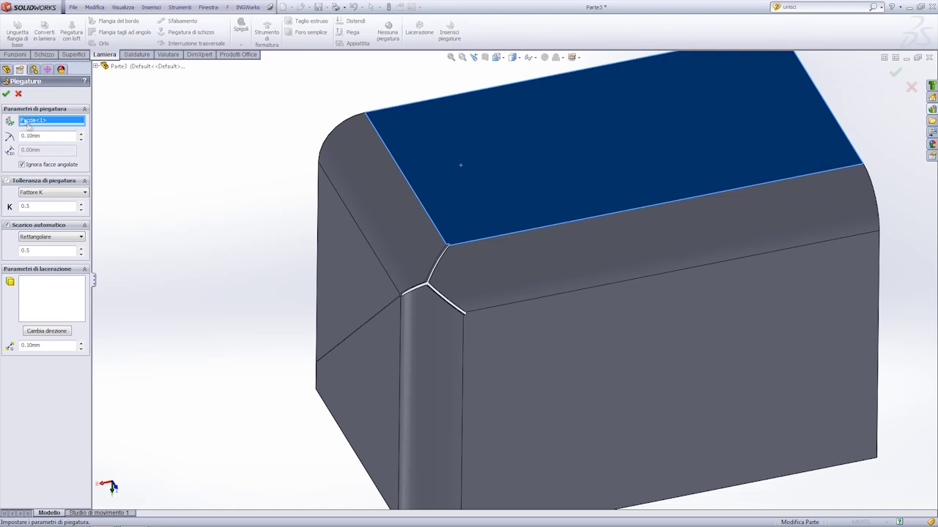
left_click(7, 95)
scroll(427, 279, "up", 5)
scroll(591, 278, "down", 2)
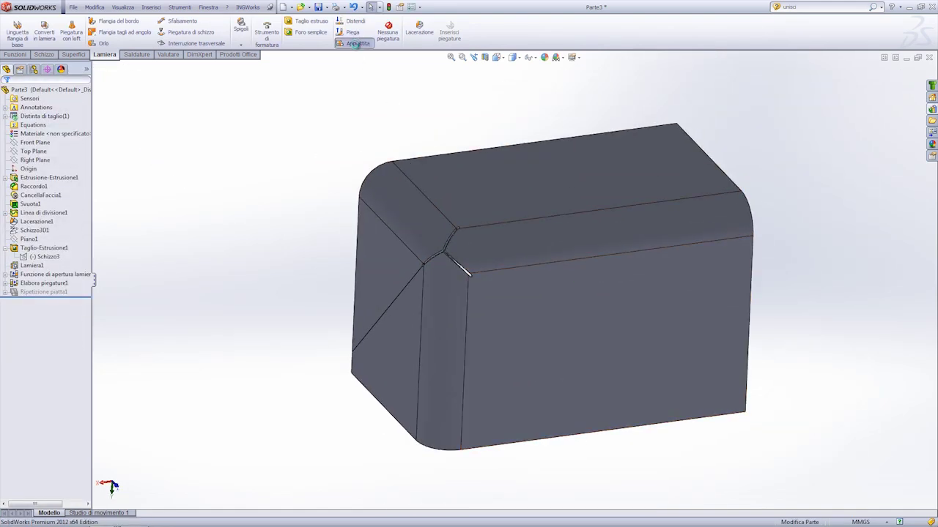
middle_click_drag(402, 150, 401, 241)
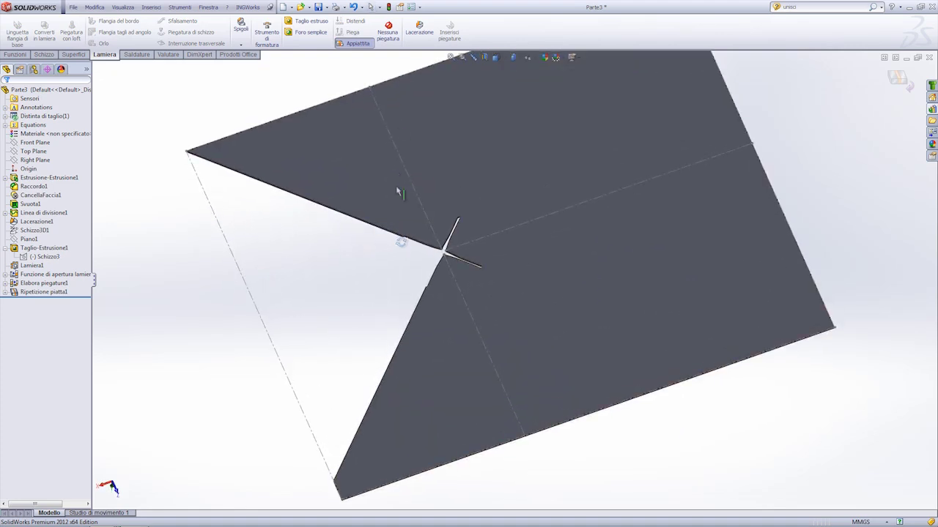
- Turn off Appiattisci to fold the flat pattern back into the box and orbit around it
left_click(359, 44)
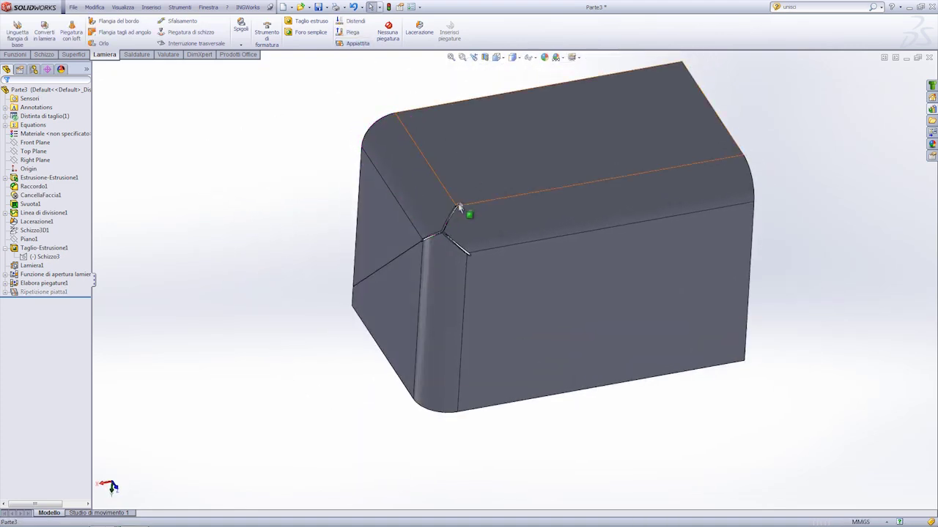
scroll(455, 213, "down", 3)
mouse_move(467, 237)
middle_mouse_down()
mouse_move(473, 184)
mouse_move(561, 146)
mouse_move(555, 215)
mouse_move(519, 264)
mouse_move(429, 203)
mouse_move(429, 224)
mouse_move(451, 230)
middle_mouse_up()
scroll(519, 265, "up", 4)
scroll(460, 297, "down", 2)
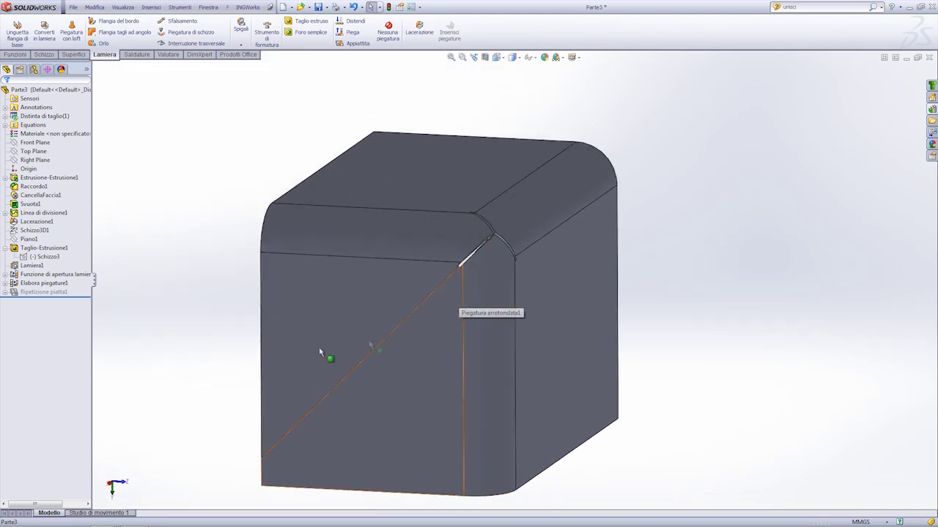
- Edit Schizzo2 under Linea di divisione1 and draw a vertical line from the corner to the bottom edge
left_click(6, 213)
left_click(41, 222)
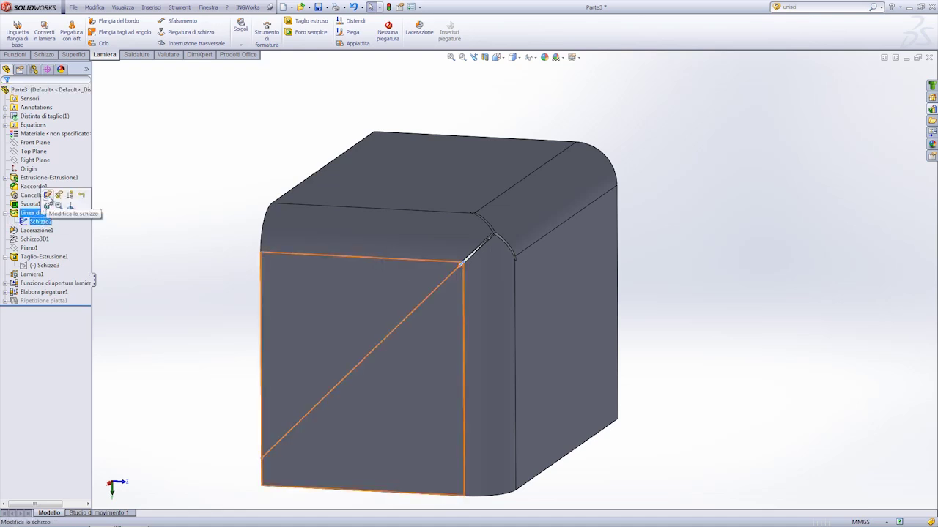
left_click(47, 196)
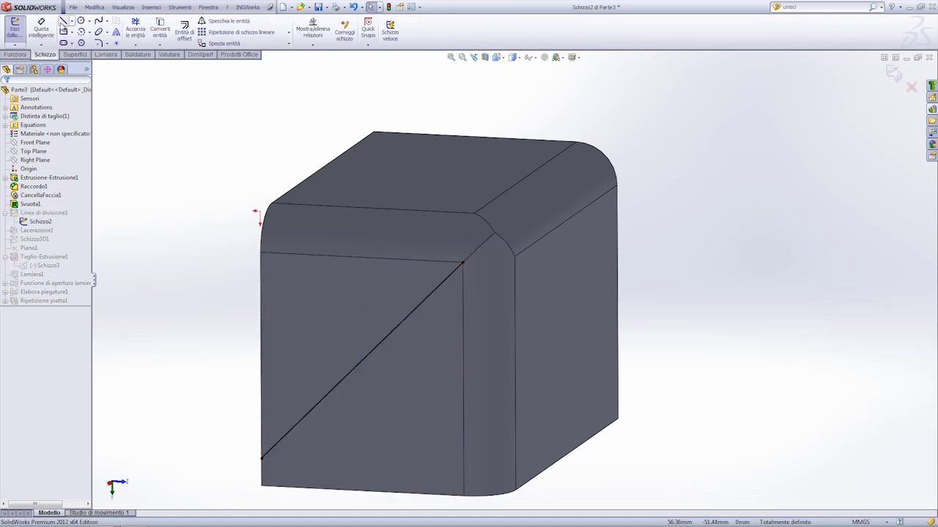
left_click(63, 21)
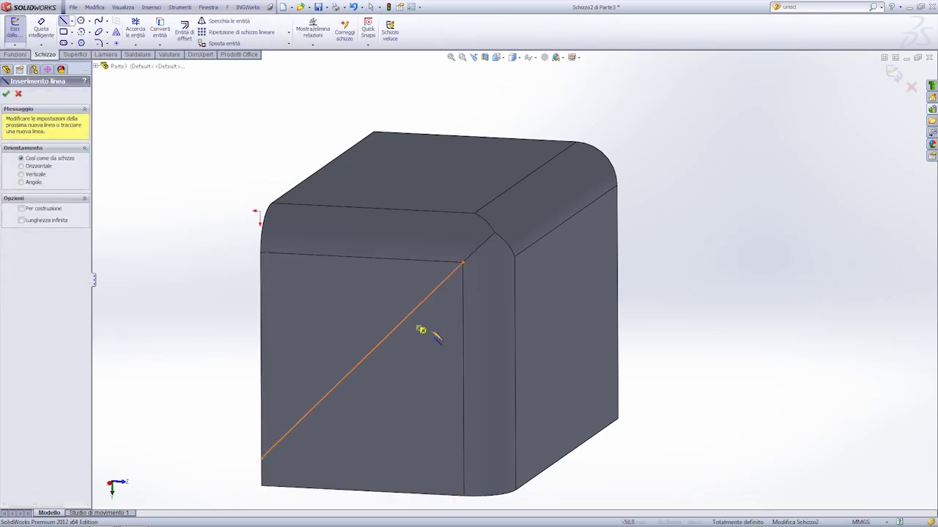
left_click(449, 276)
left_click(451, 495)
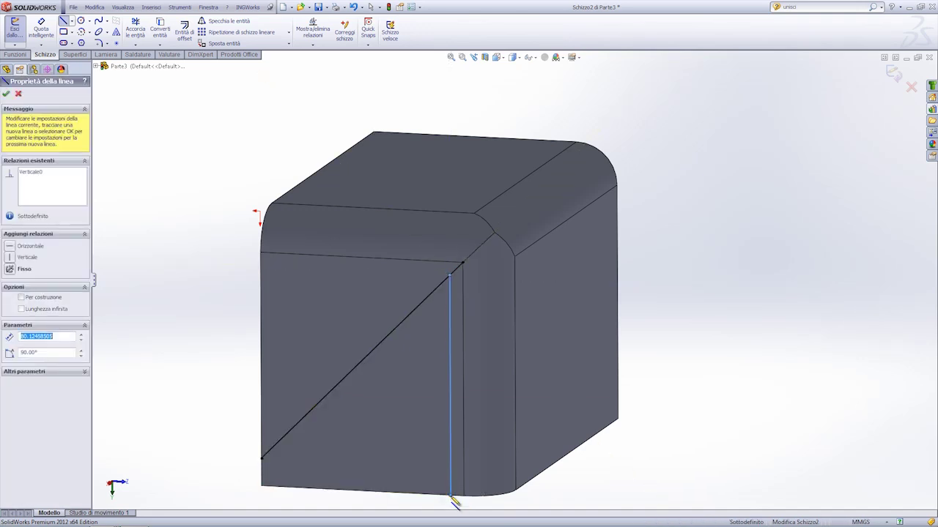
key("Escape")
- Trim away the diagonal split line and exit the sketch to rebuild the flattened part
left_click(137, 30)
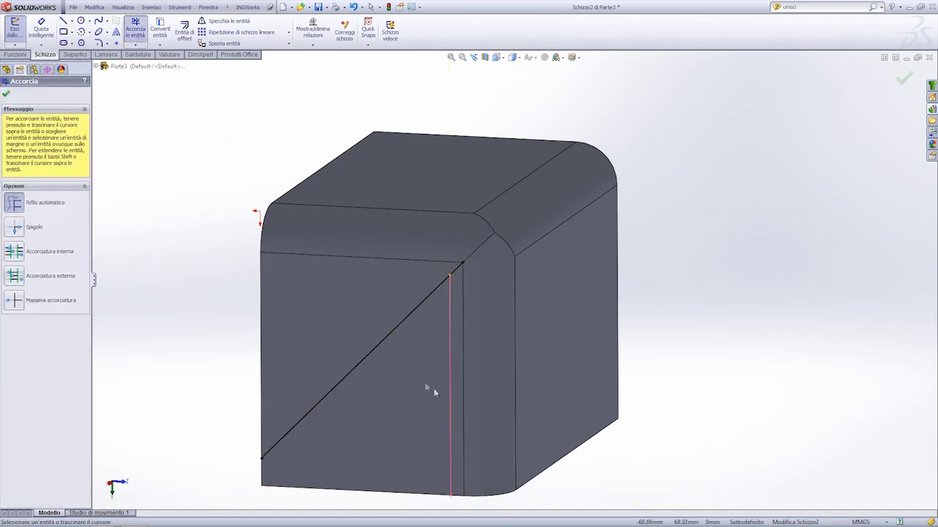
left_click_drag(361, 321, 363, 321)
left_click(904, 82)
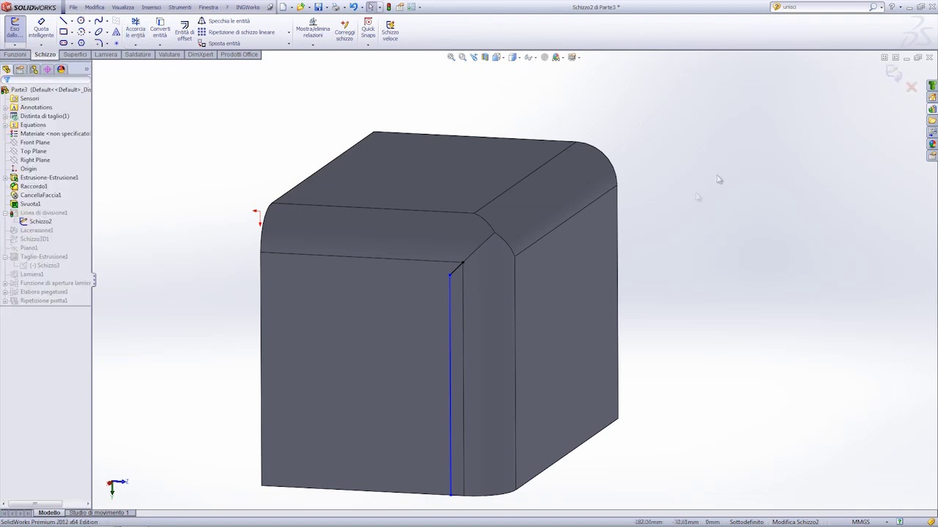
left_click(858, 91)
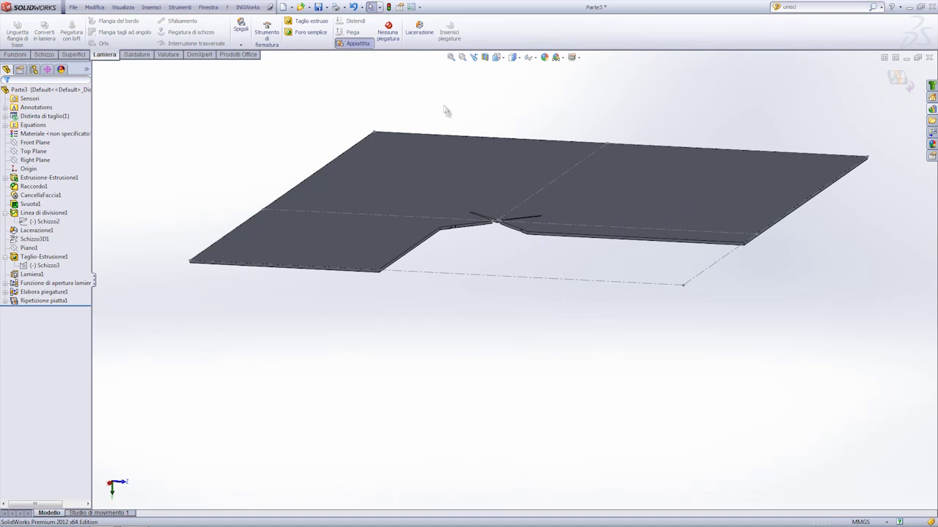
- Turn off Appiattisci to refold the box, then zoom and orbit to inspect the vertical-split corner relief
left_click(368, 47)
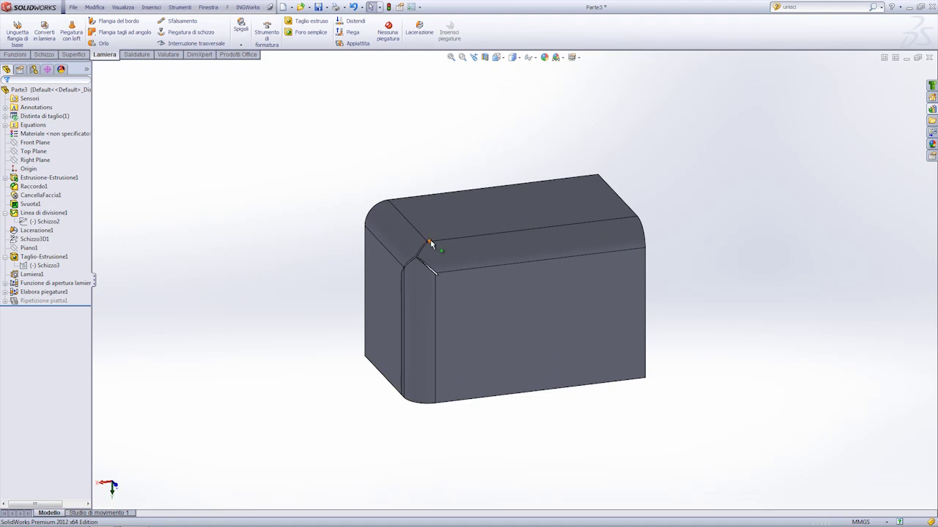
scroll(436, 257, "down", 2)
scroll(430, 229, "down", 2)
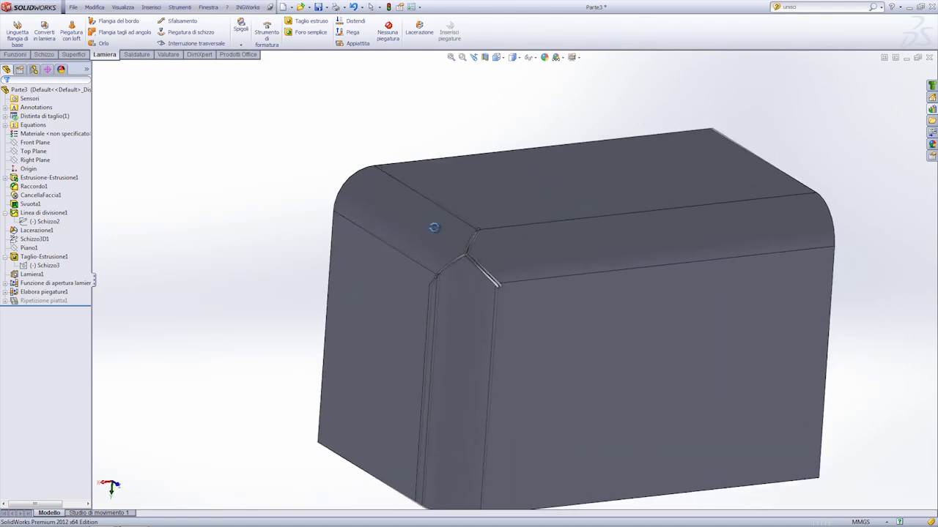
scroll(493, 276, "up", 3)
mouse_move(523, 299)
middle_mouse_down()
mouse_move(548, 313)
mouse_move(540, 318)
middle_mouse_up()
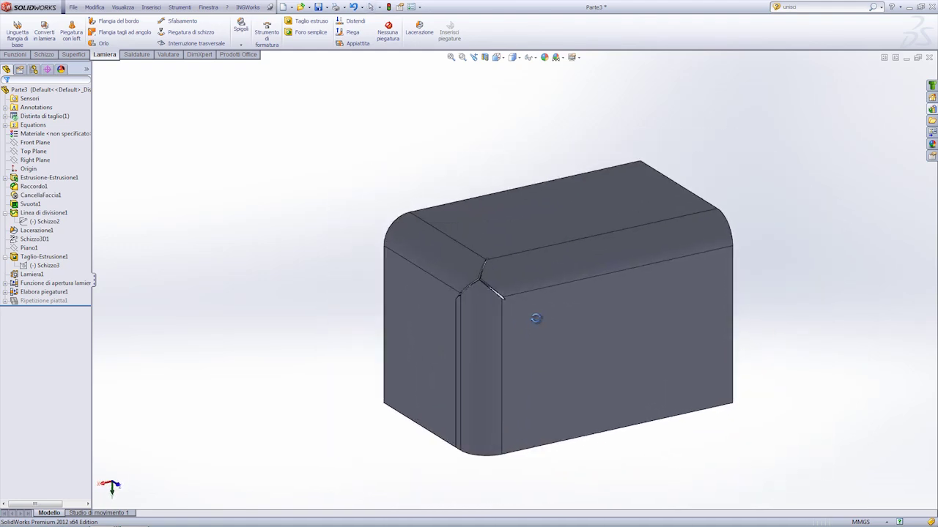
scroll(535, 321, "down", 2)
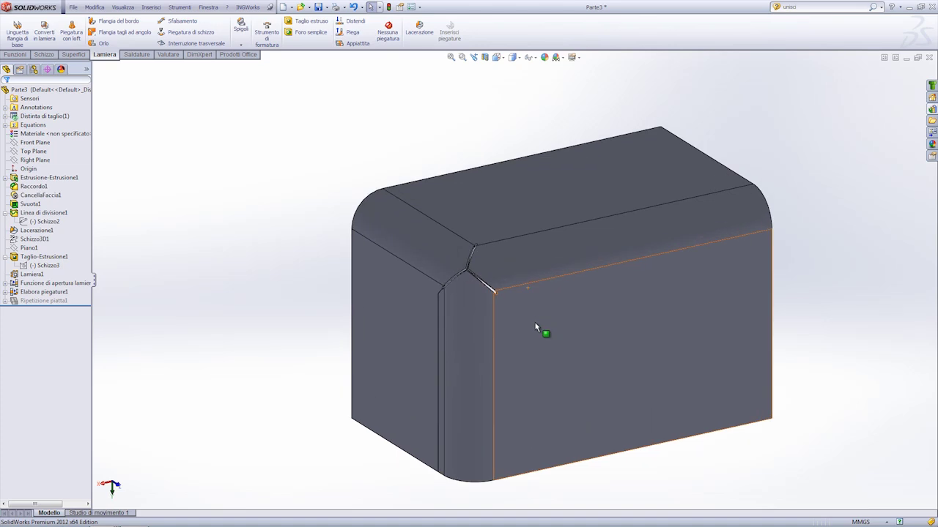